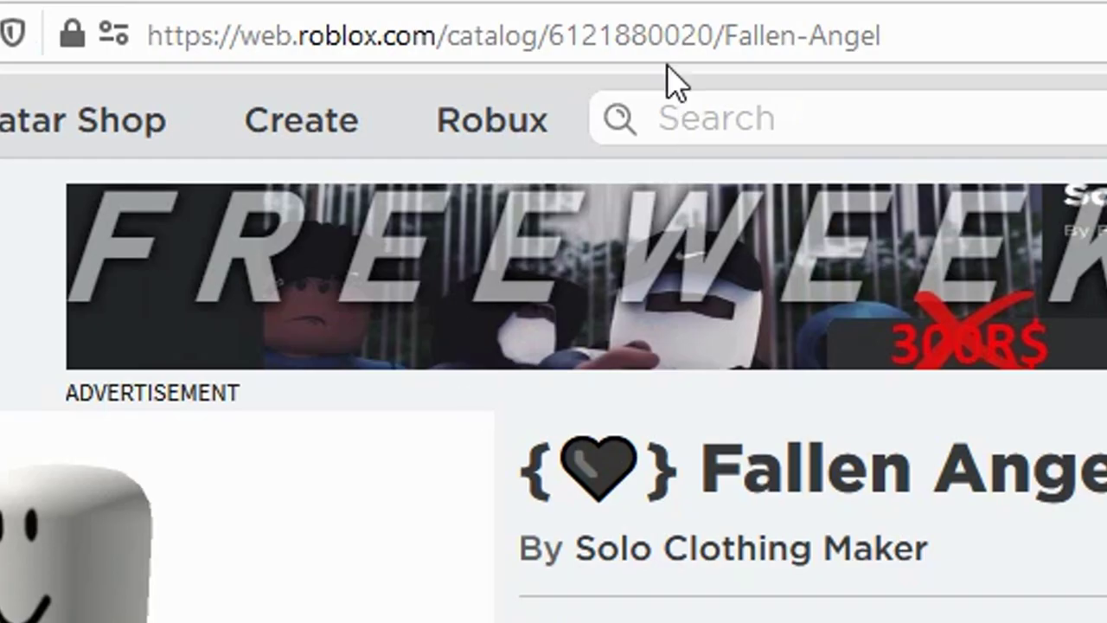
double_click(621, 38)
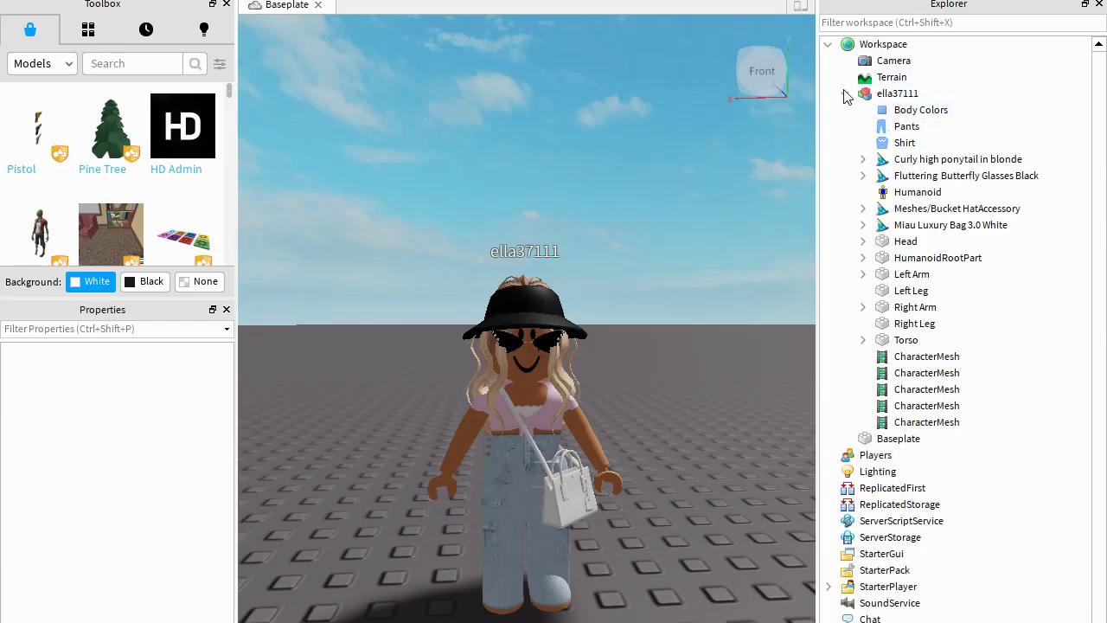
click(846, 94)
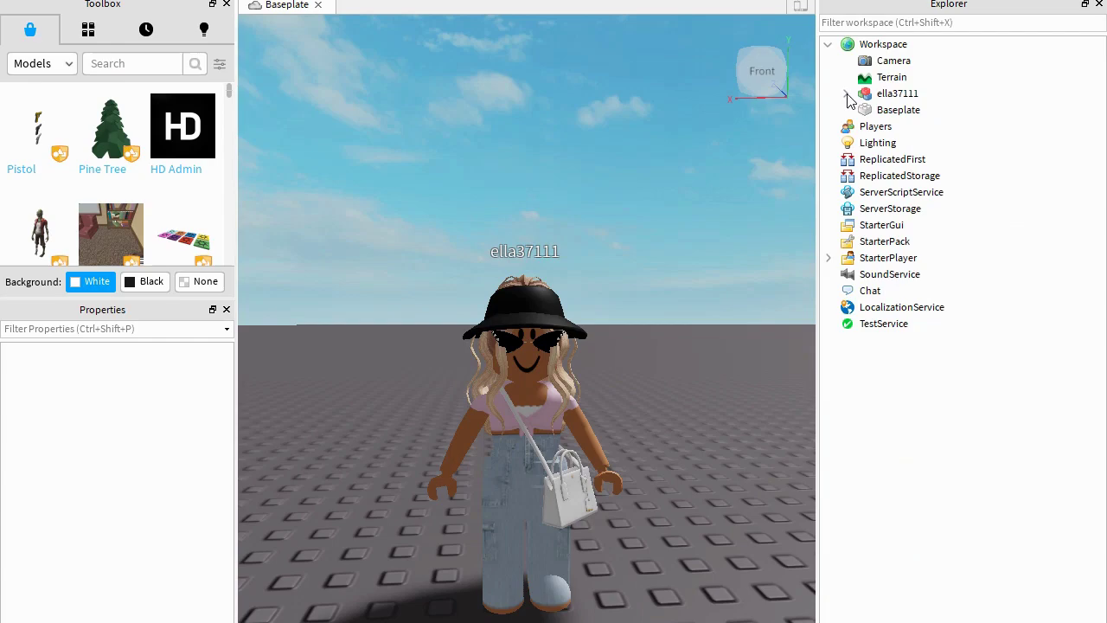
click(847, 93)
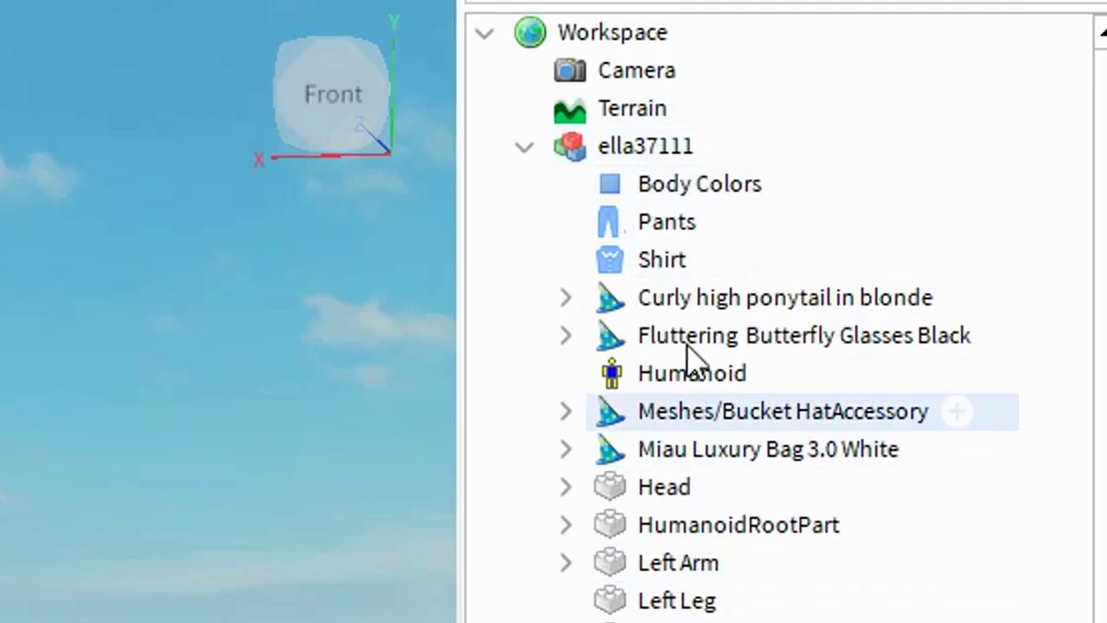
click(637, 223)
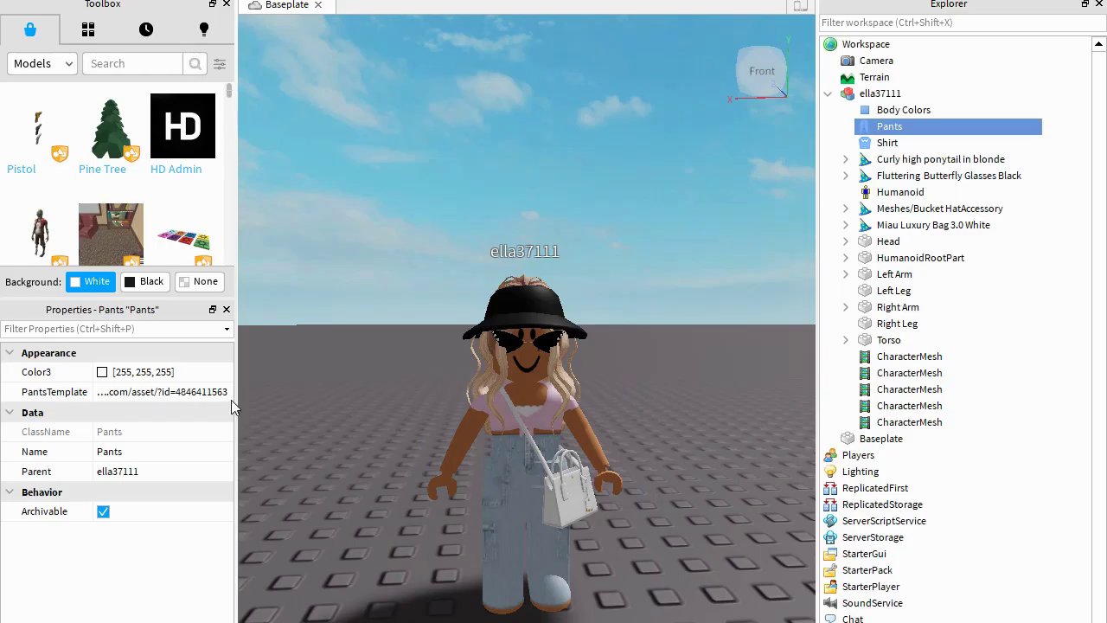
click(158, 391)
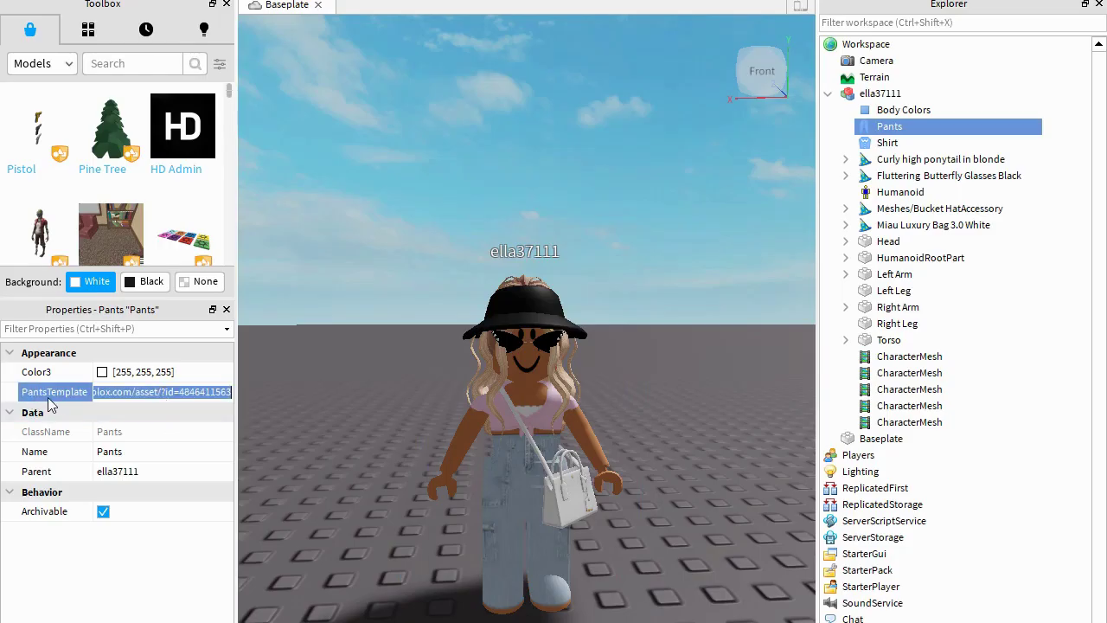
Hide the object's Properties window and show it again.
click(227, 308)
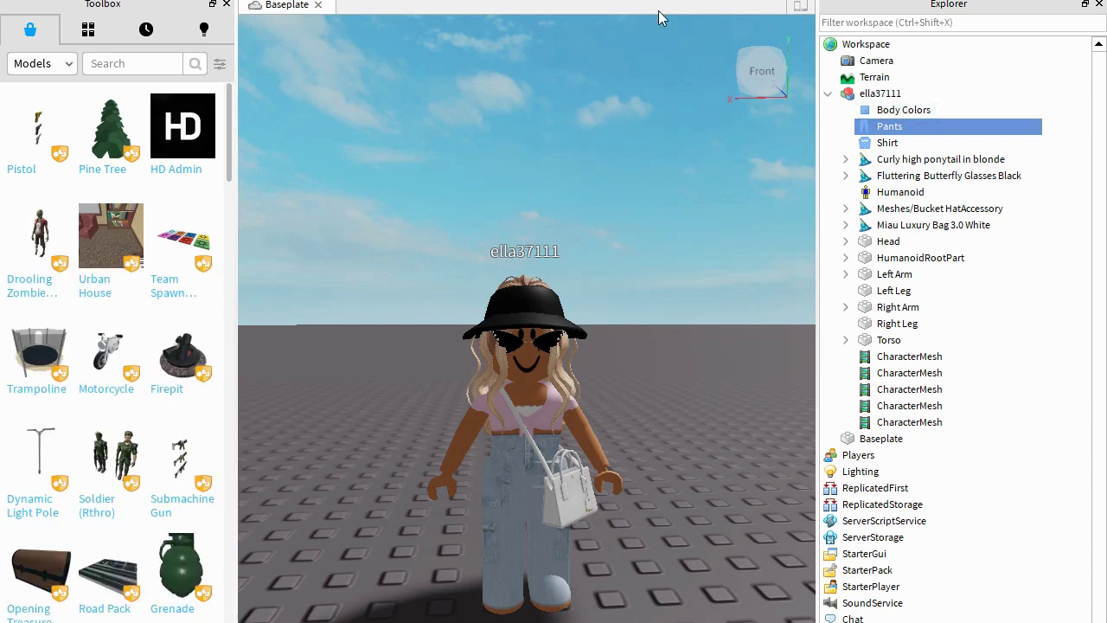
key(F2)
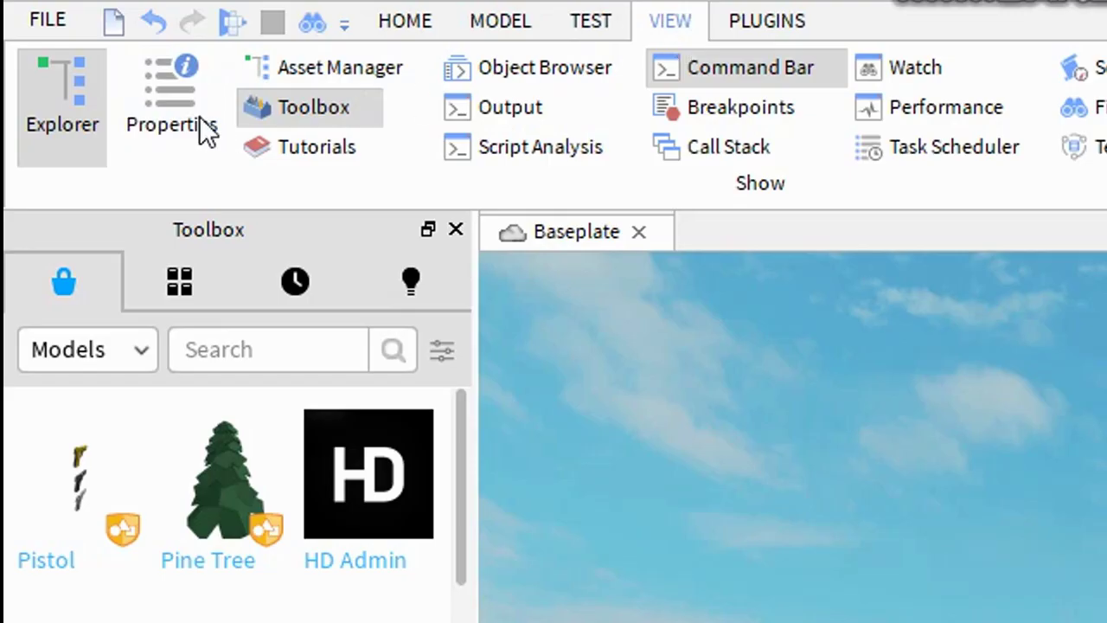
click(185, 113)
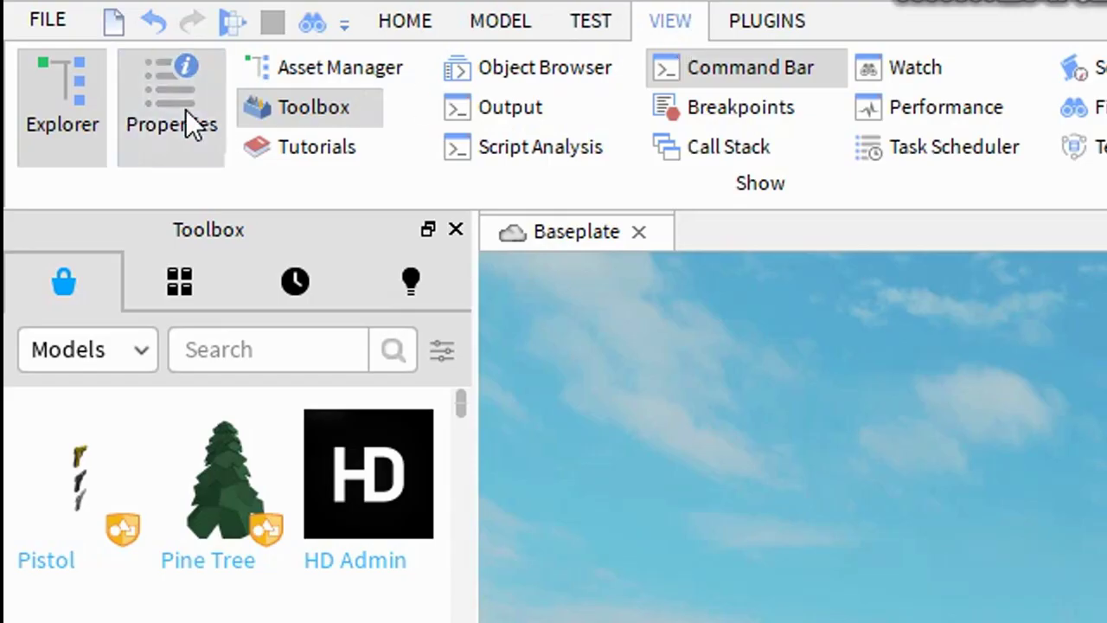
click(120, 392)
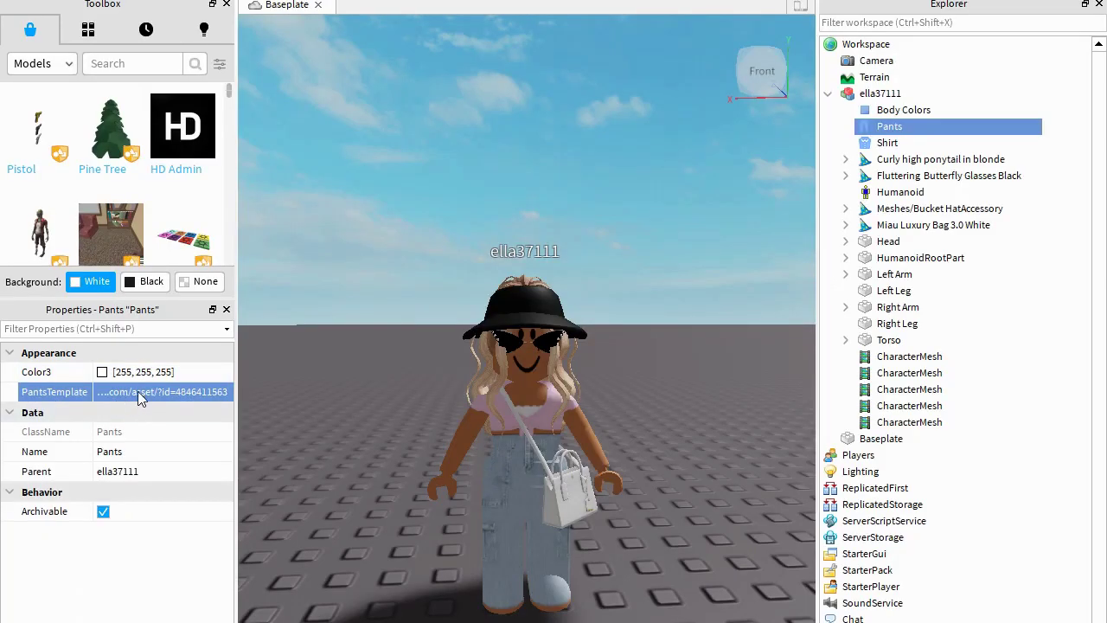
click(138, 391)
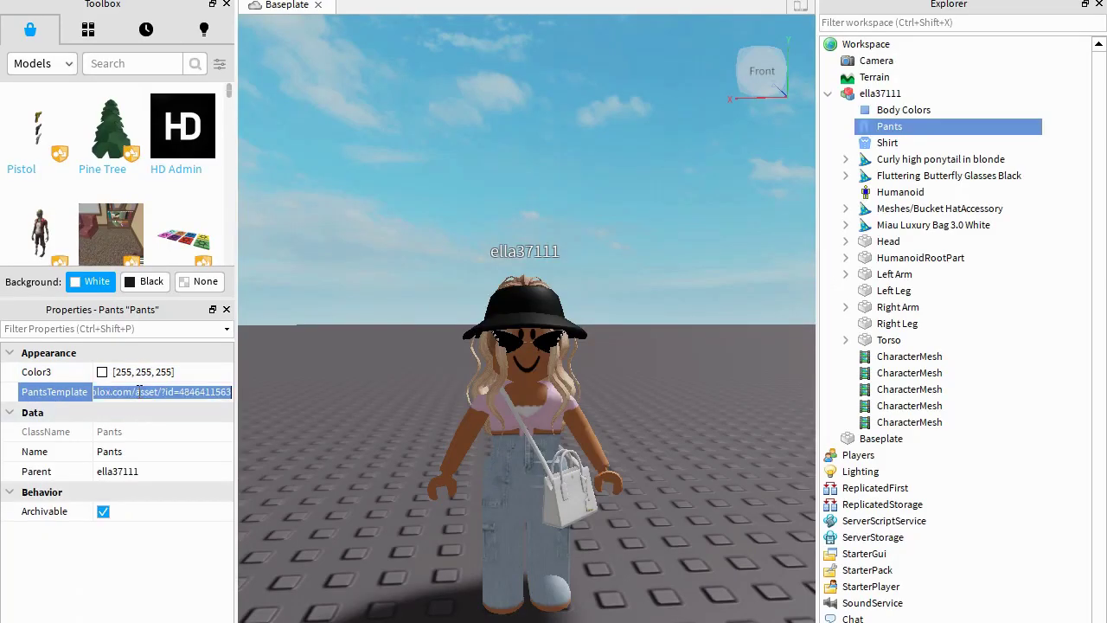
triple_click(136, 391)
key(ctrl+v)
key(Return)
right_drag(626, 237, 627, 237)
scroll(626, 244, up, 3)
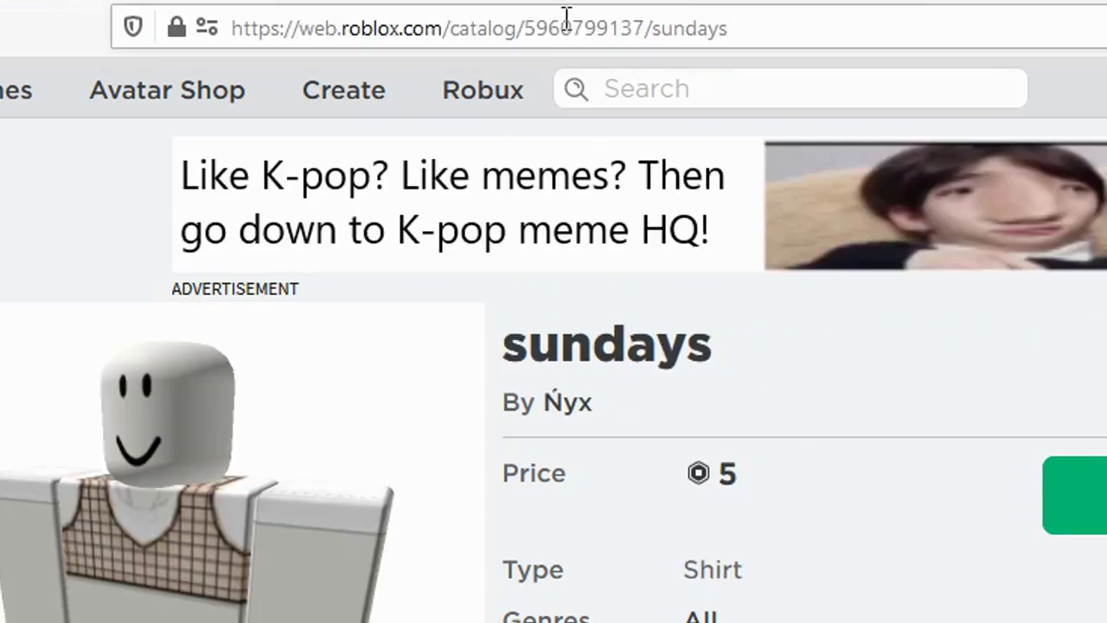
click(568, 12)
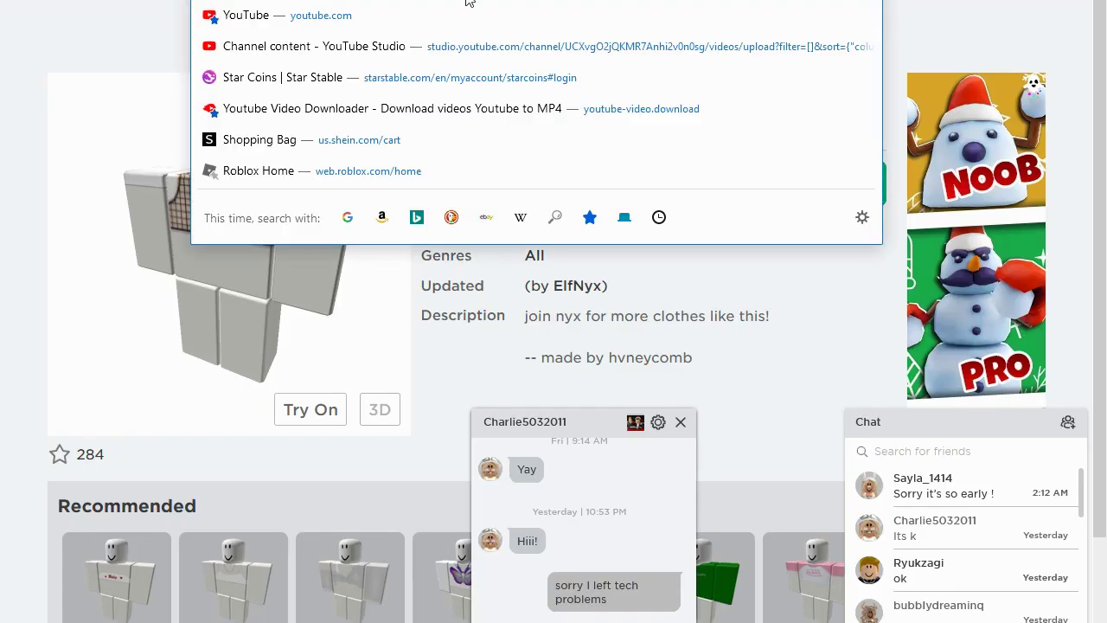
key(Escape)
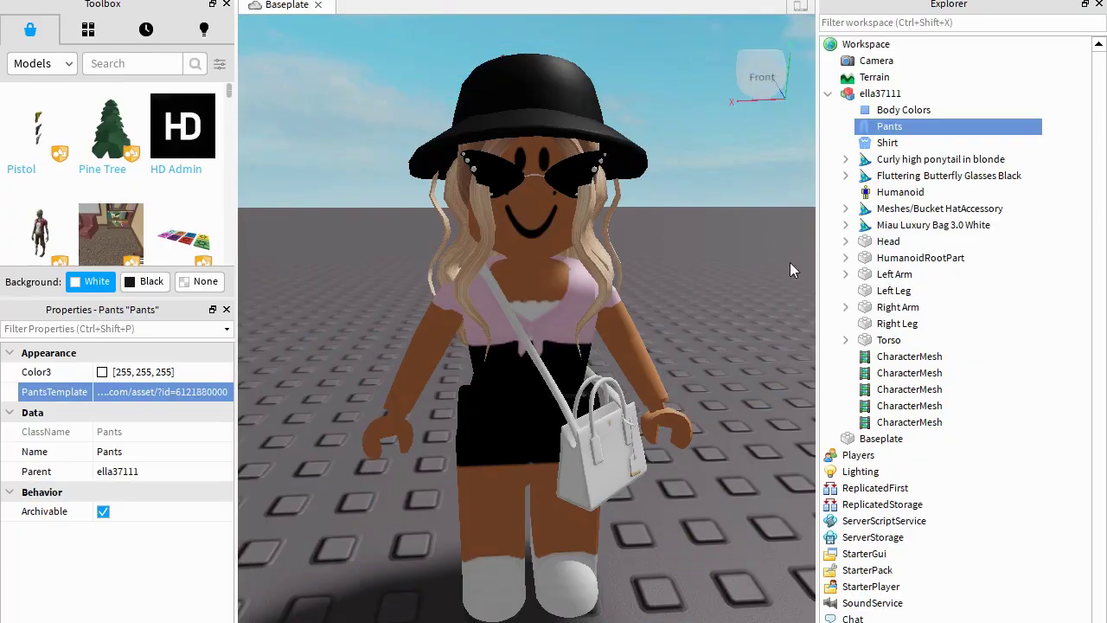
click(886, 147)
click(109, 399)
key(ctrl+v)
key(Return)
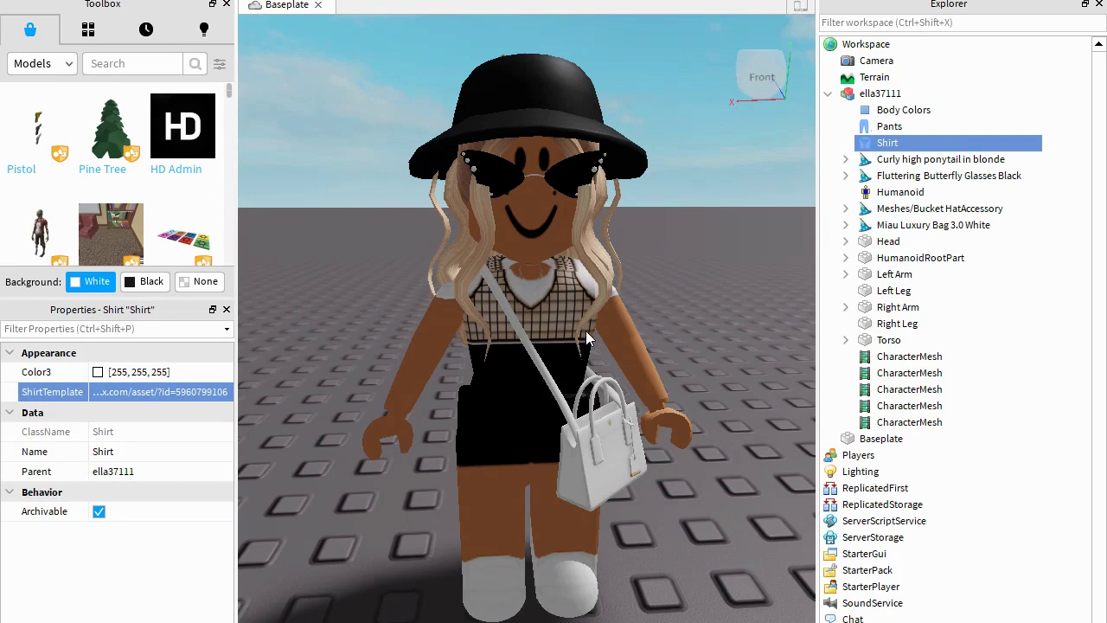
scroll(606, 319, up, 5)
scroll(660, 294, down, 1)
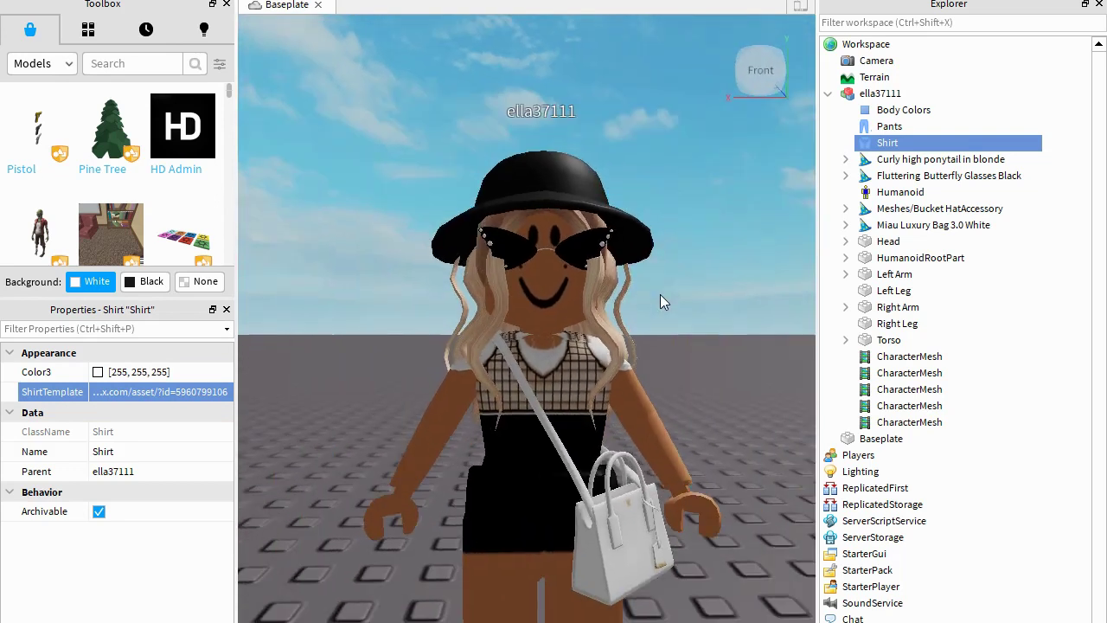
scroll(659, 294, down, 2)
scroll(660, 294, up, 2)
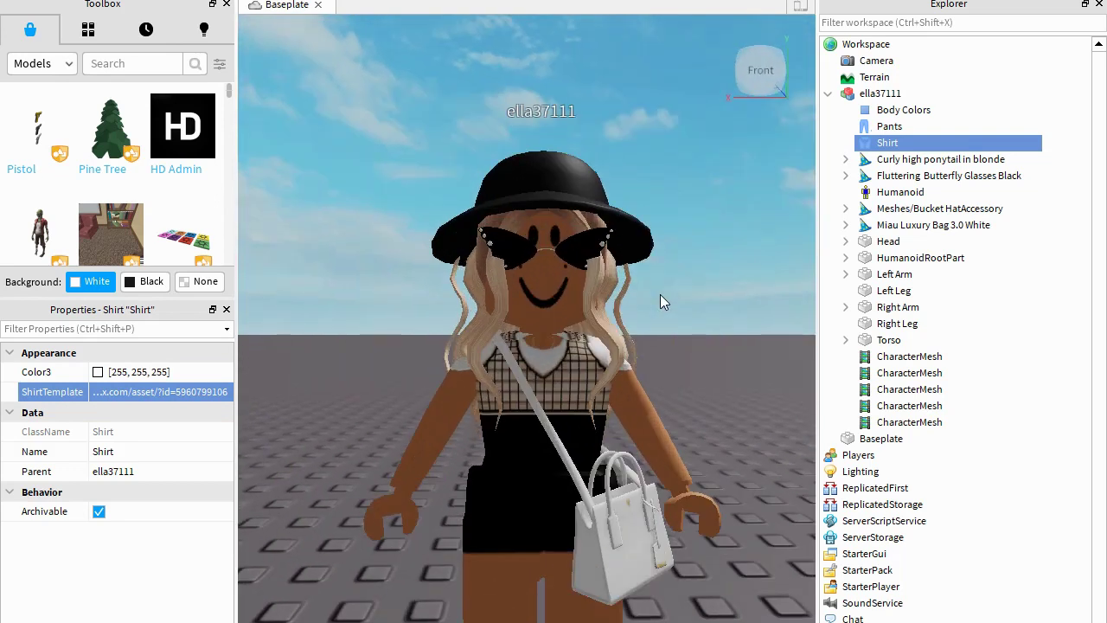
scroll(660, 294, down, 3)
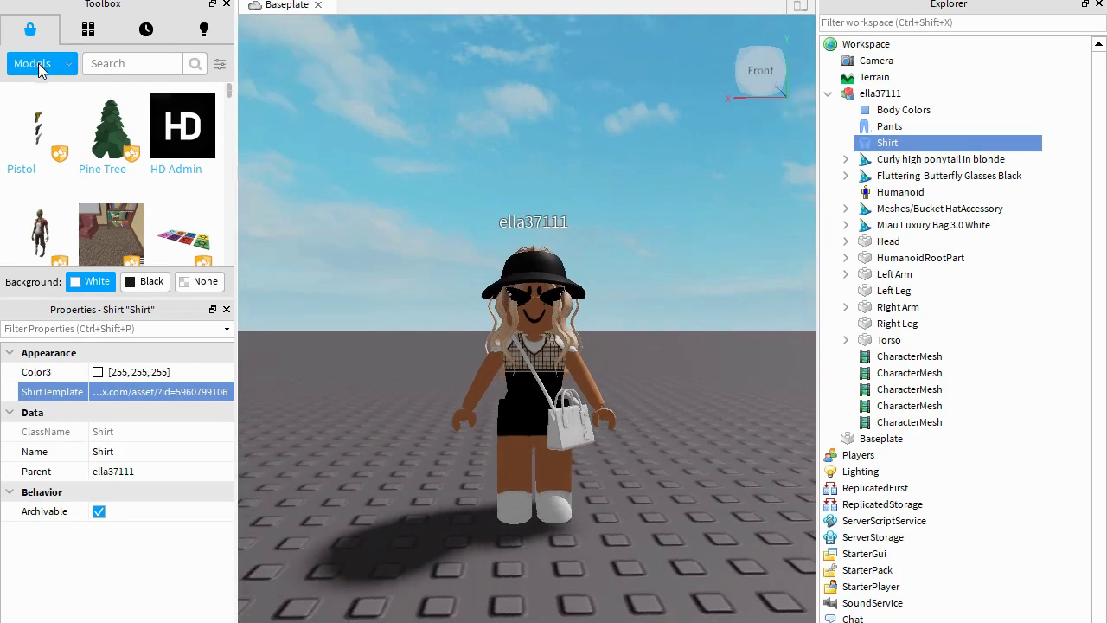
Search the Toolbox images for "super super happy" and delete the existing face decal from the character's Head.
click(38, 69)
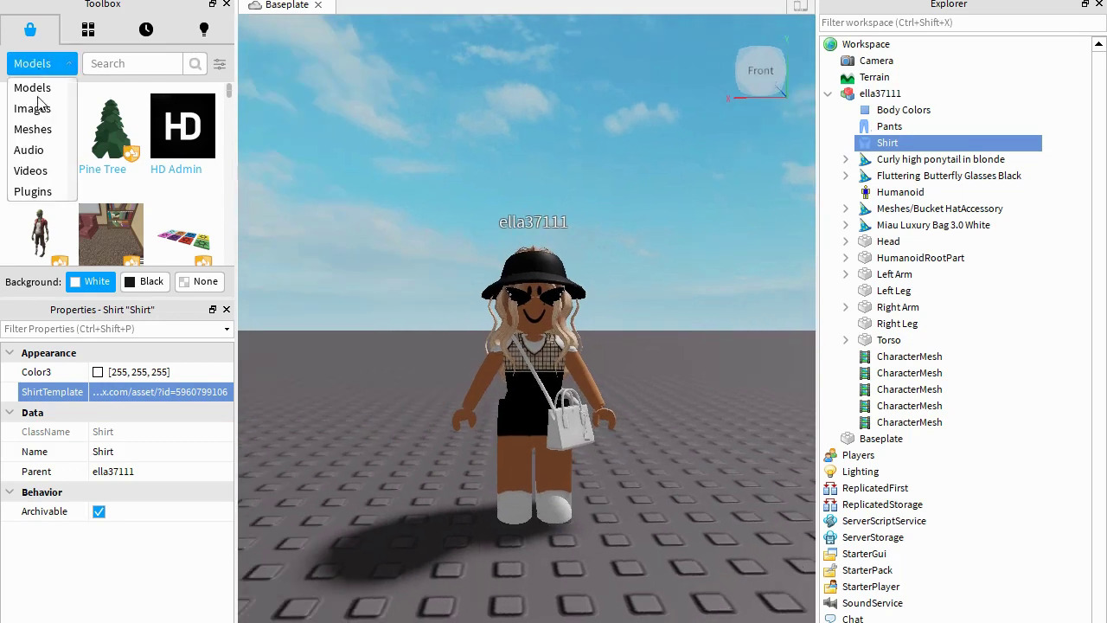
click(45, 108)
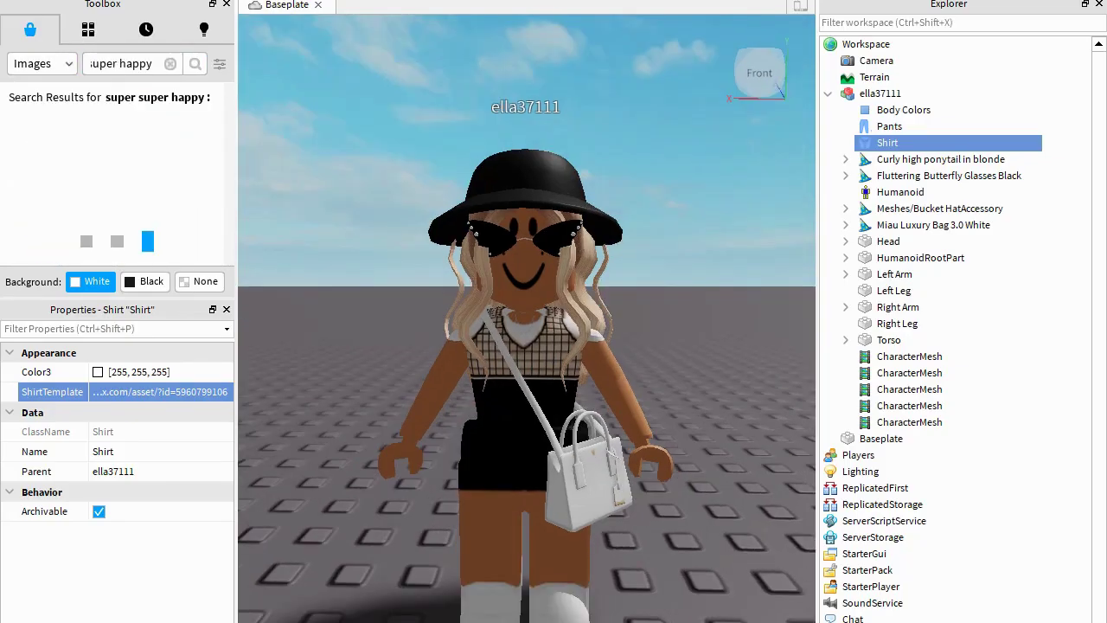
click(846, 242)
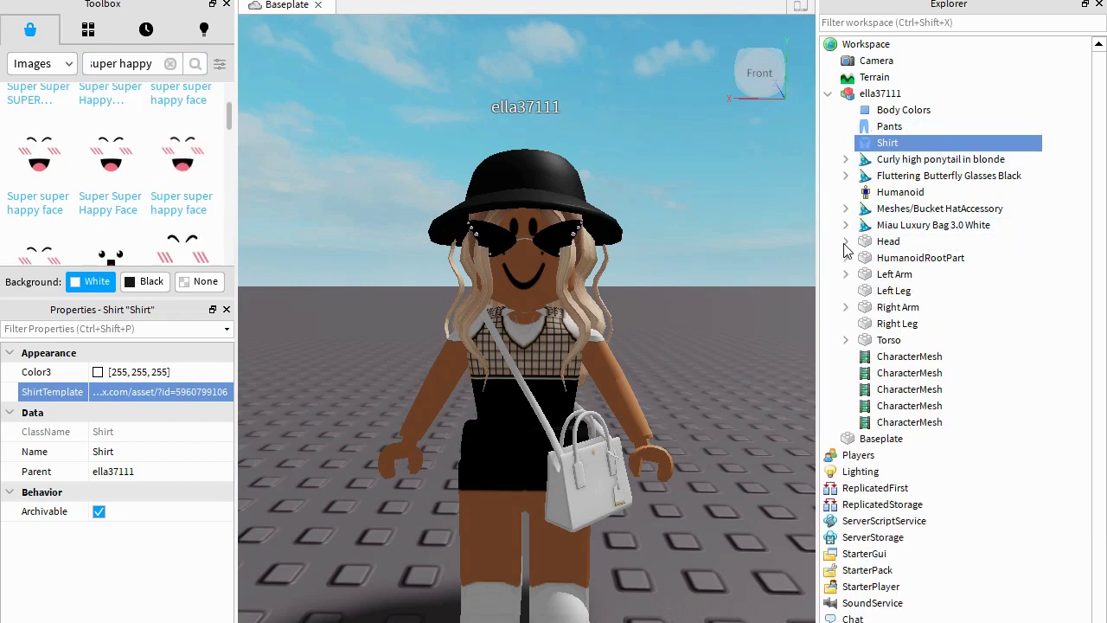
click(889, 341)
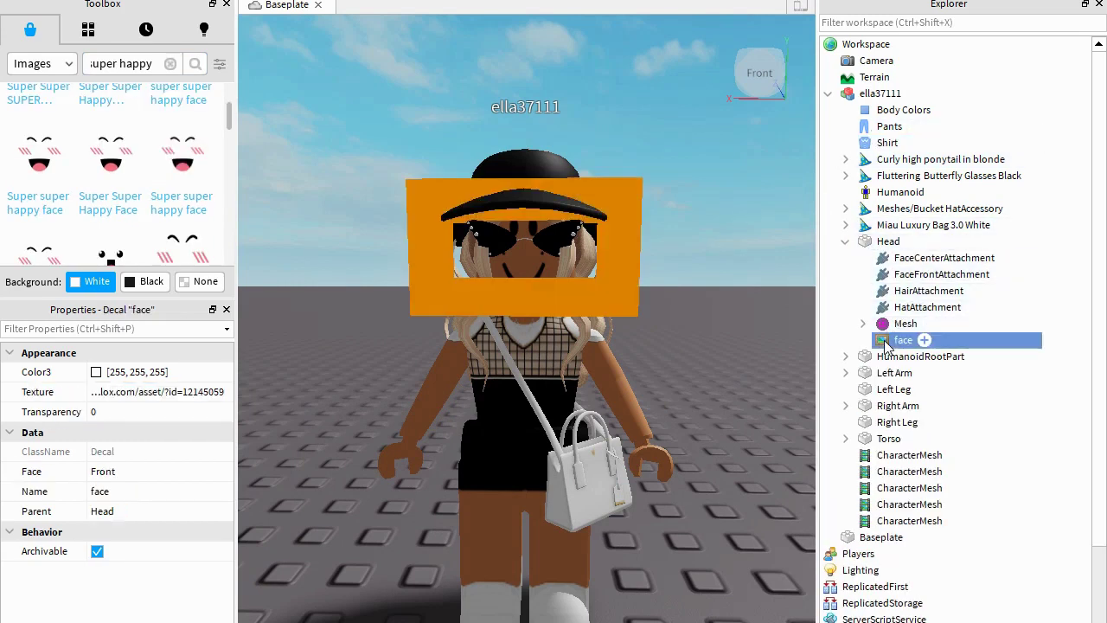
key(Delete)
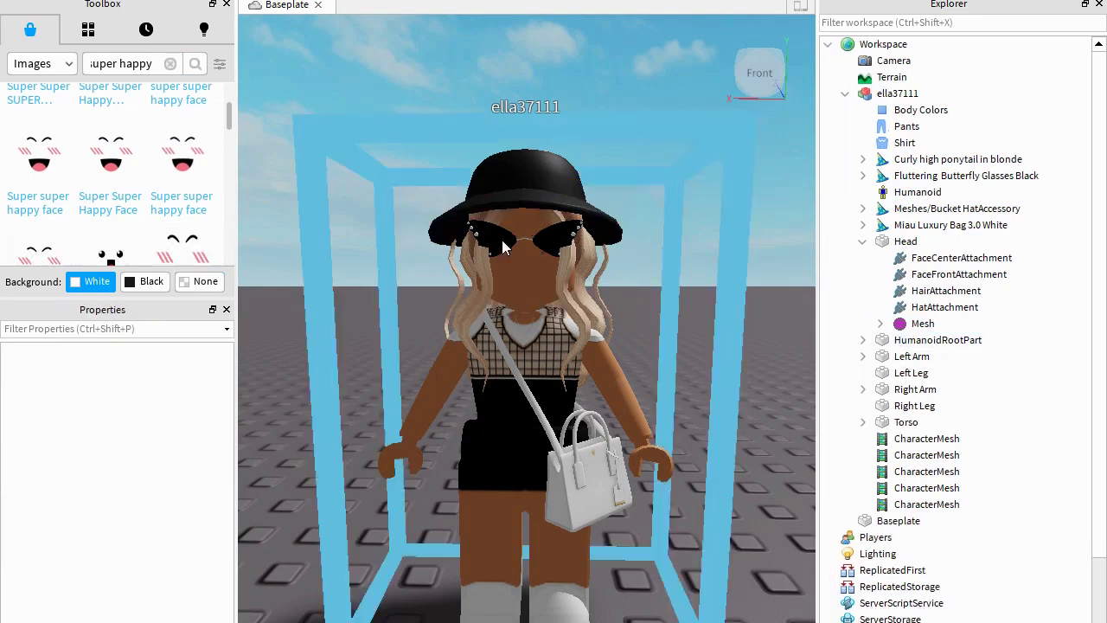
Apply a "Super super happy face" image from the Toolbox results as a decal on the front of the character's head.
scroll(508, 230, up, 3)
right_drag(507, 230, 508, 230)
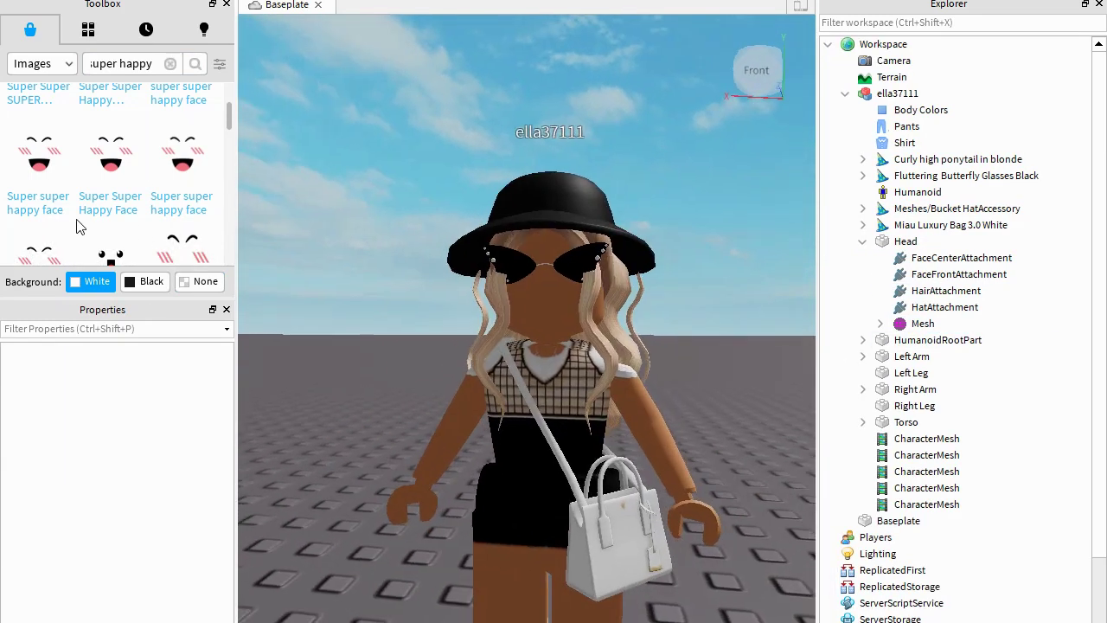
drag(38, 183, 110, 184)
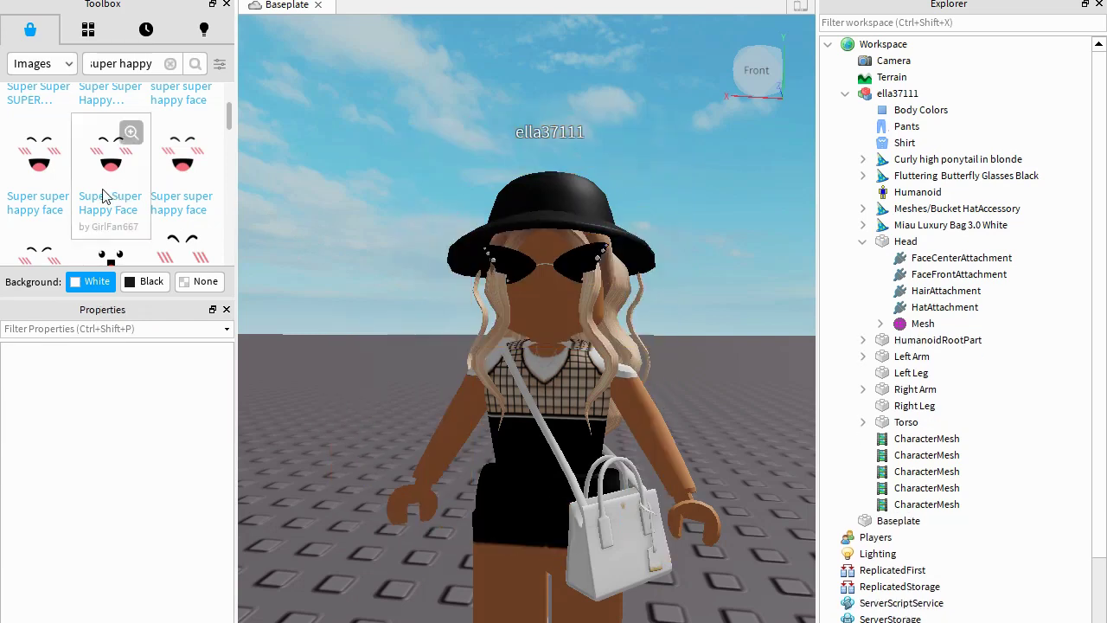
scroll(112, 192, down, 2)
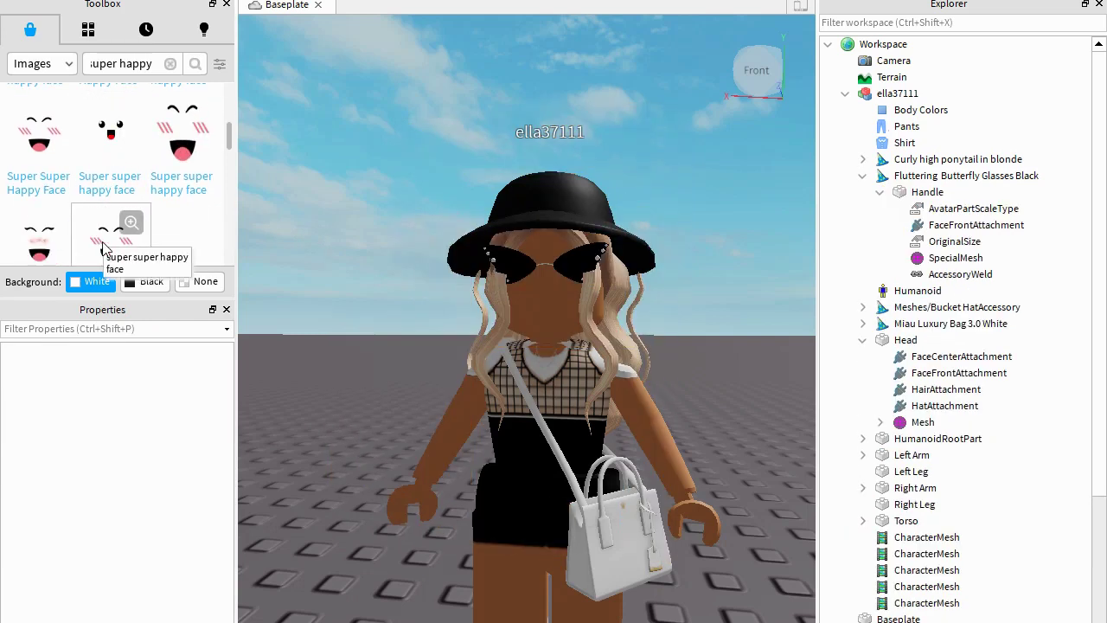
drag(102, 248, 463, 298)
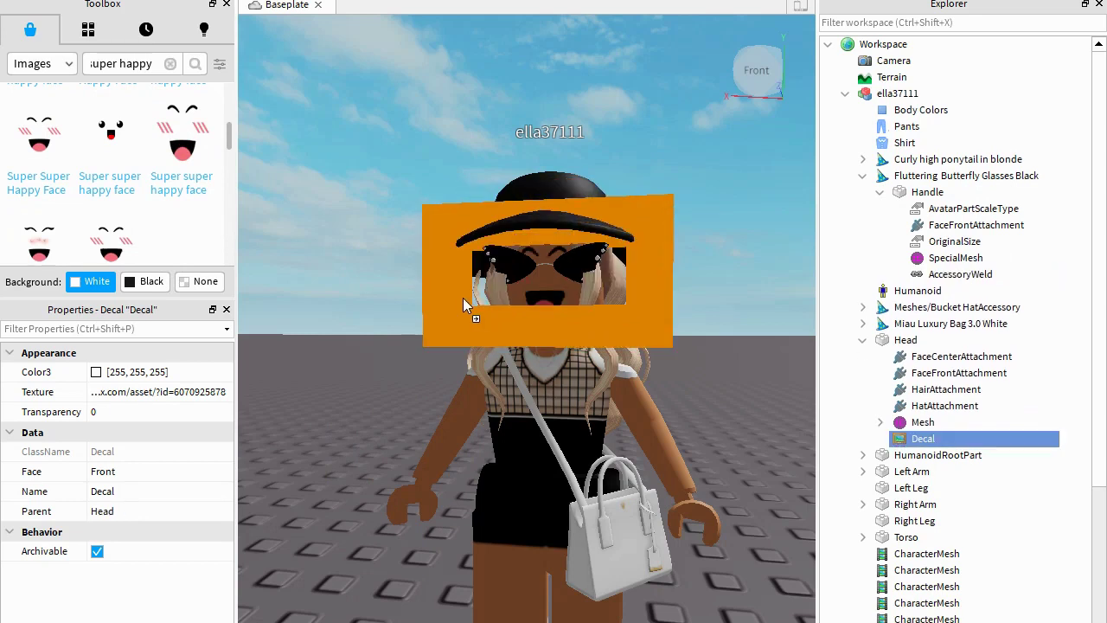
click(497, 173)
right_drag(494, 181, 501, 179)
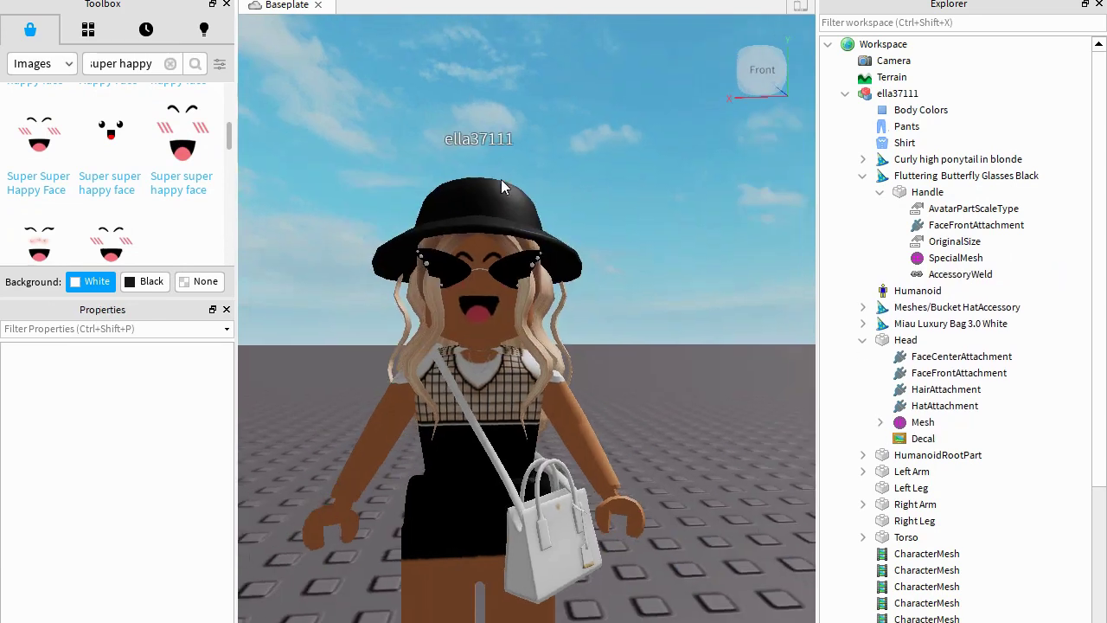
Select the whole character model in the Workspace and start exporting it with Export Selection.
scroll(501, 179, down, 2)
right_drag(723, 342, 723, 348)
scroll(723, 349, up, 2)
scroll(723, 349, down, 2)
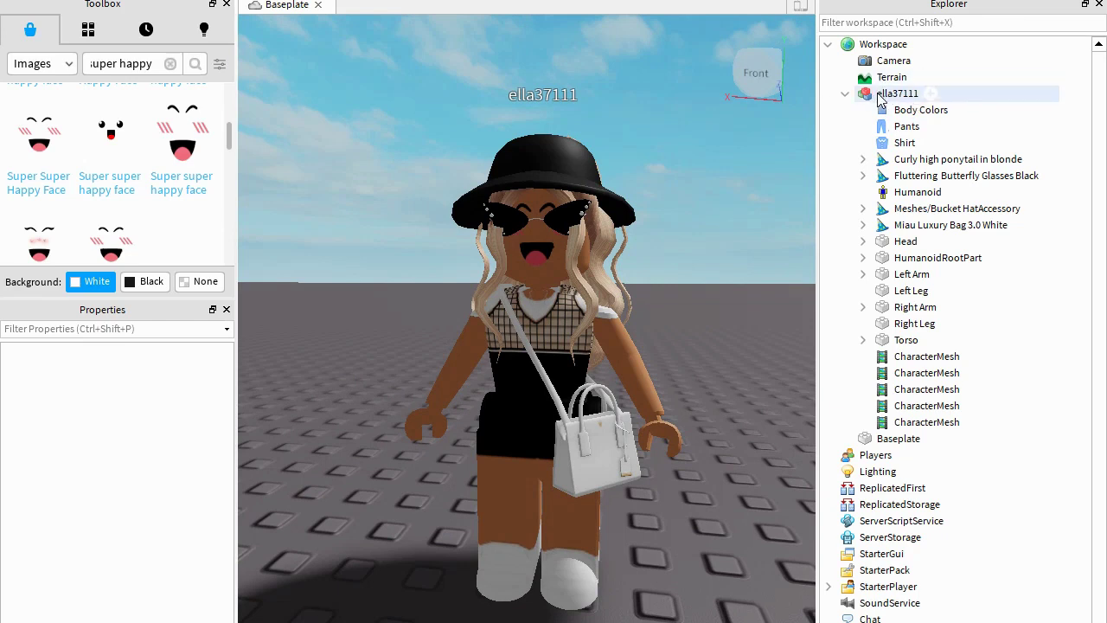
right_drag(532, 192, 602, 134)
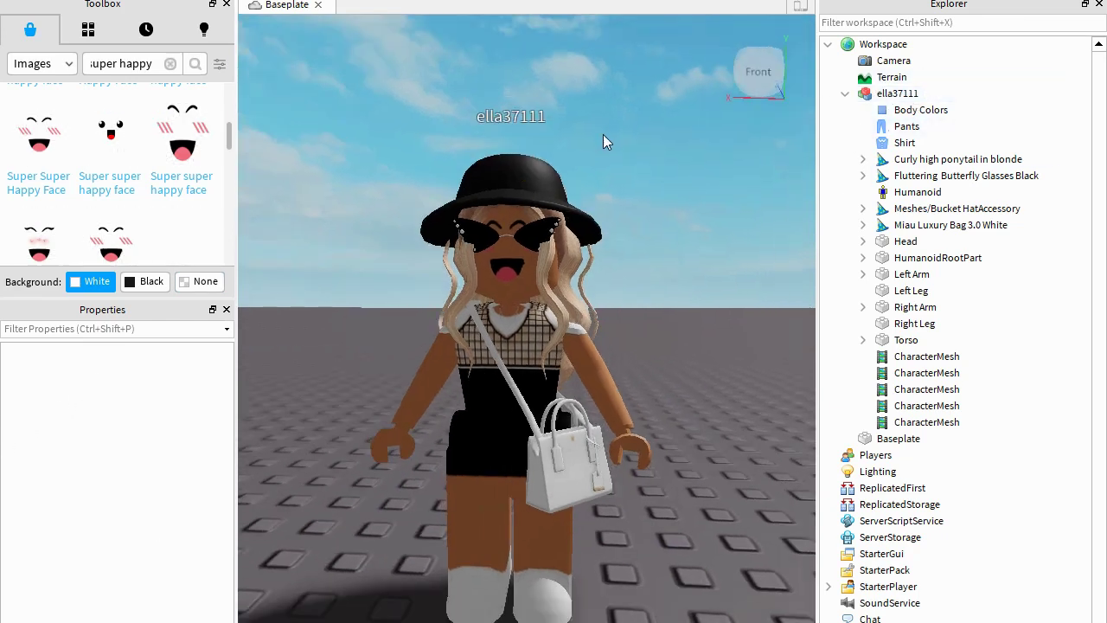
right_click(894, 97)
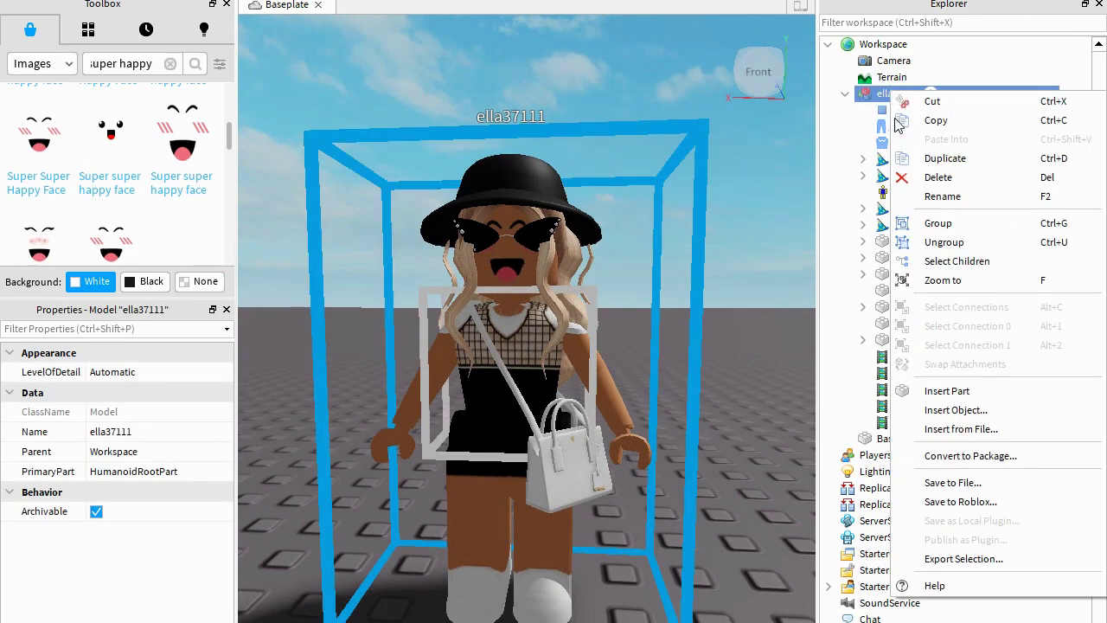
click(947, 559)
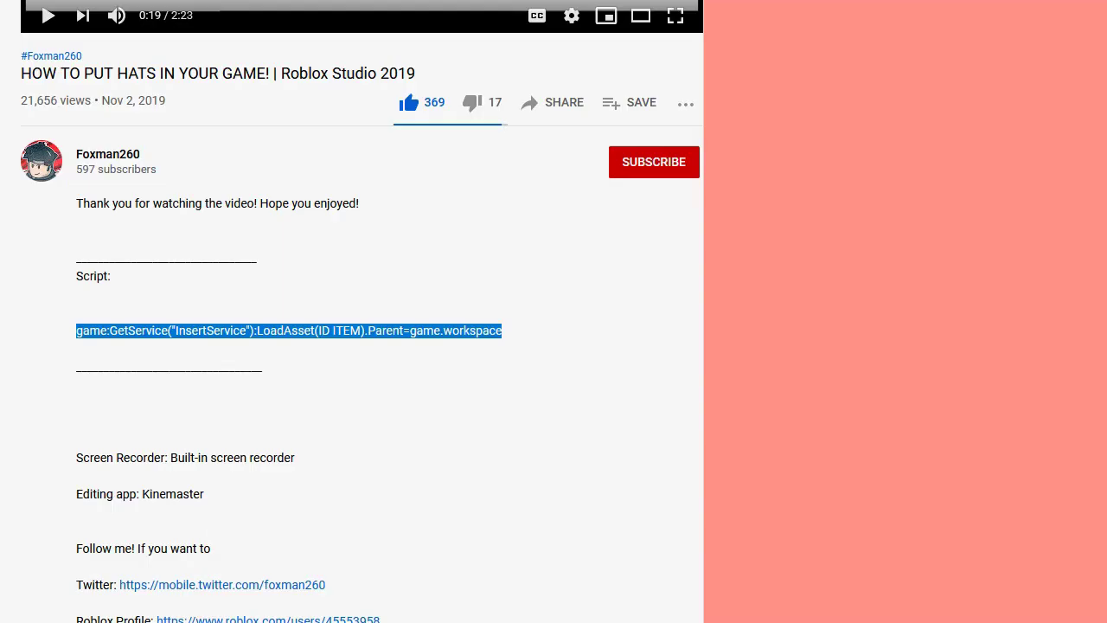
Search YouTube for "2.8 blender gfx".
scroll(293, 131, up, 3)
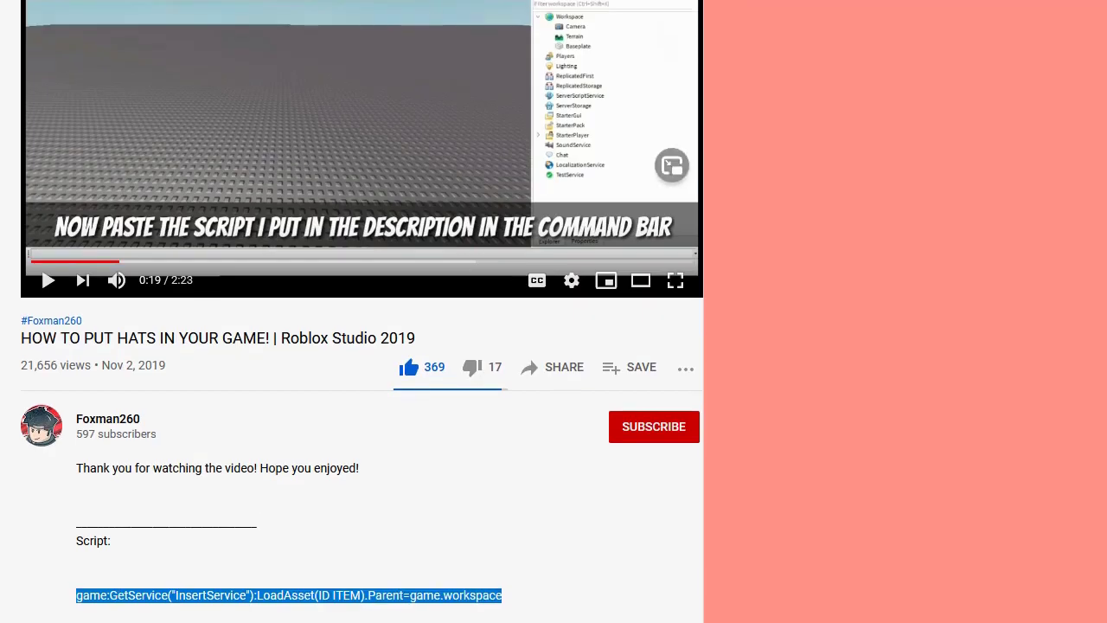
click(159, 126)
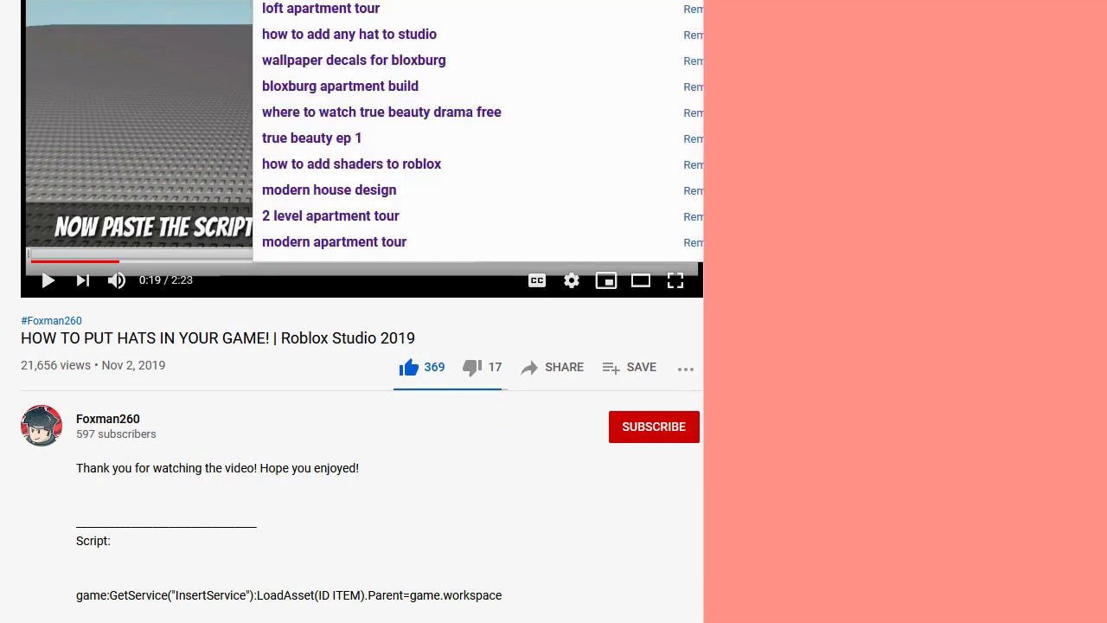
text(2)
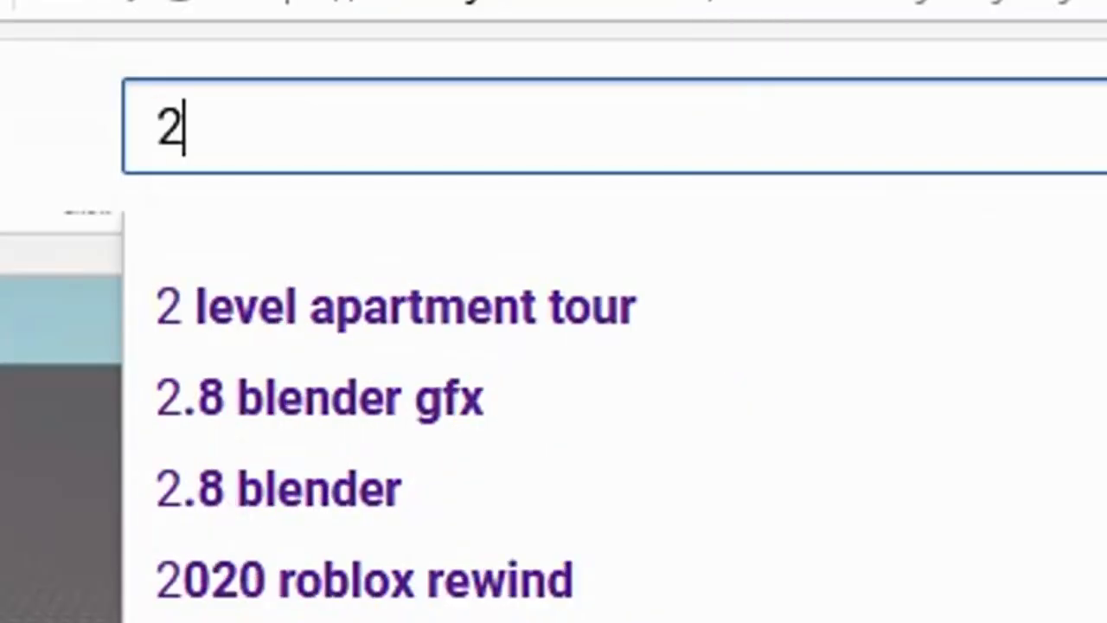
text(.8 blender g)
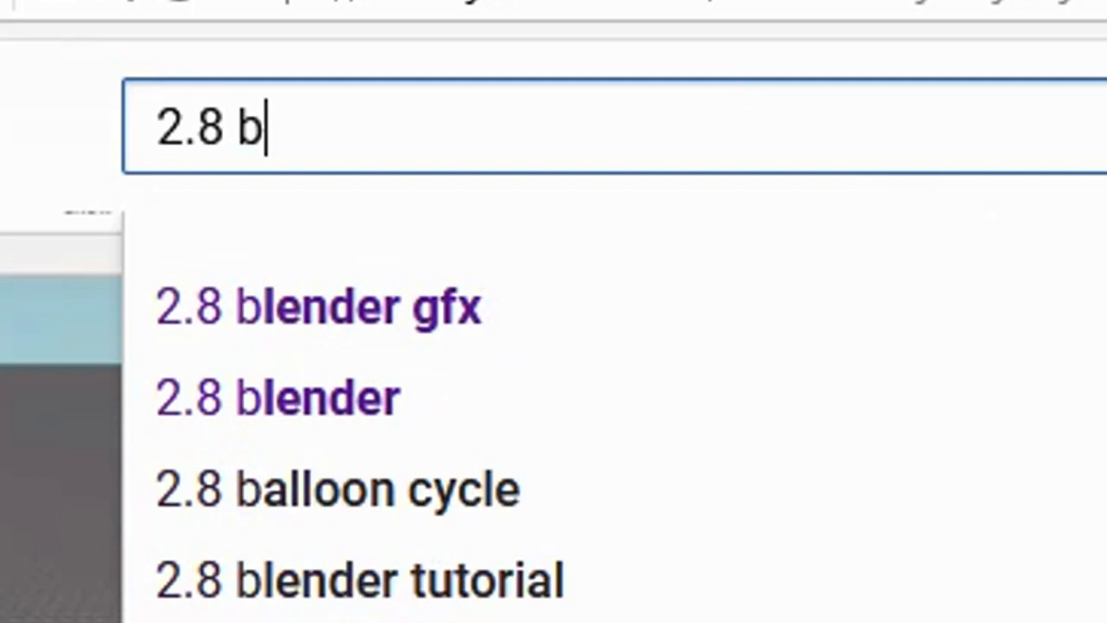
text(fx)
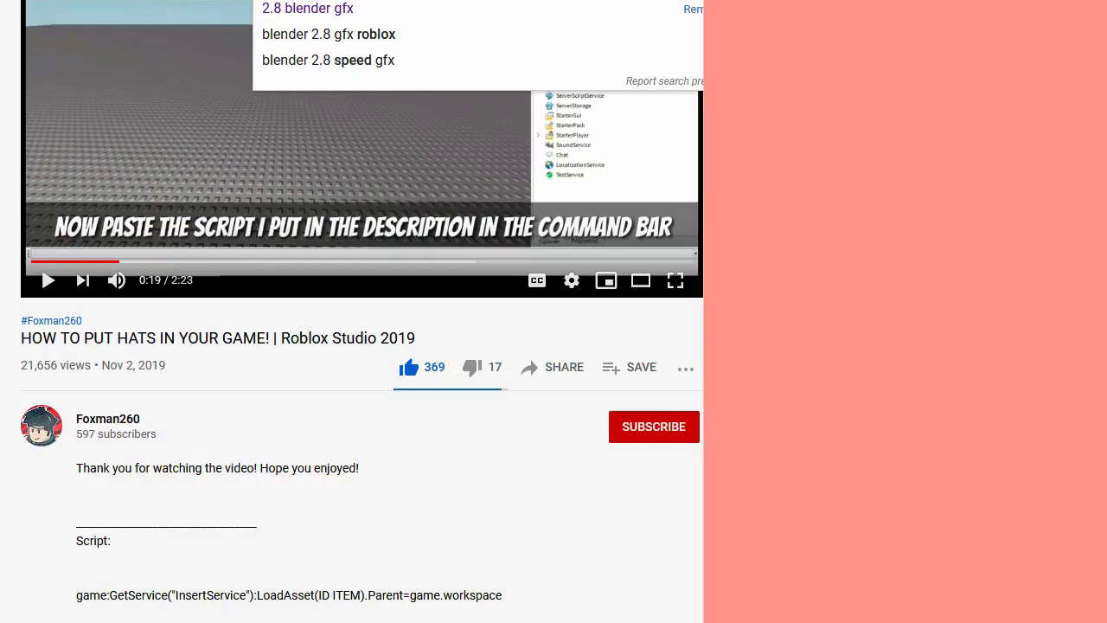
key(Return)
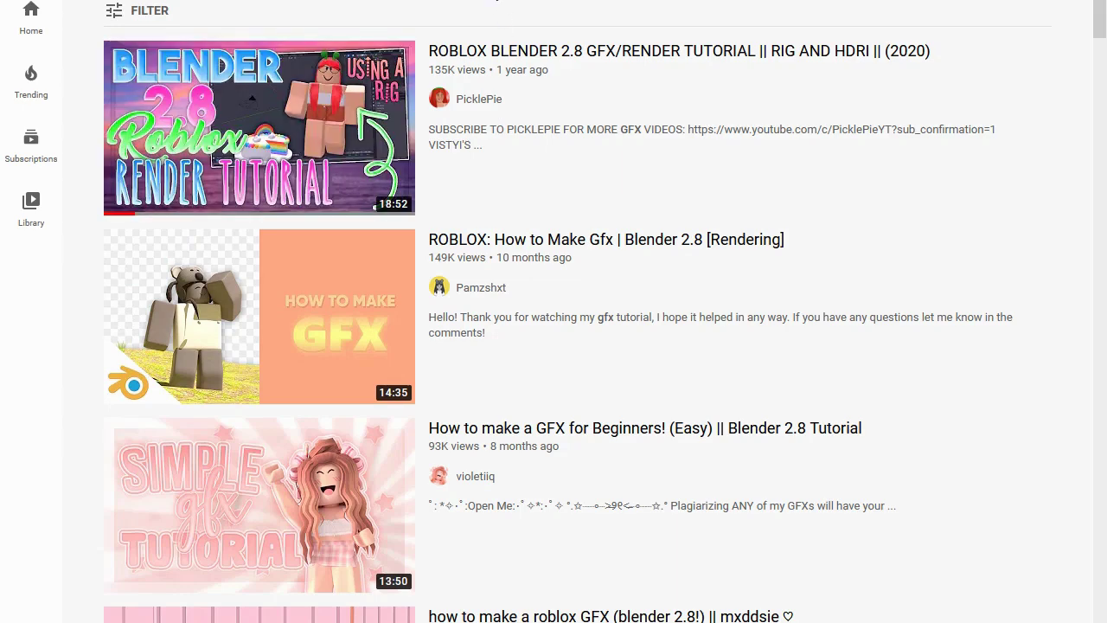
Find the "how to use the woman rig in blender 2.8" video in the search results and open it.
scroll(482, 26, down, 3)
scroll(413, 66, down, 13)
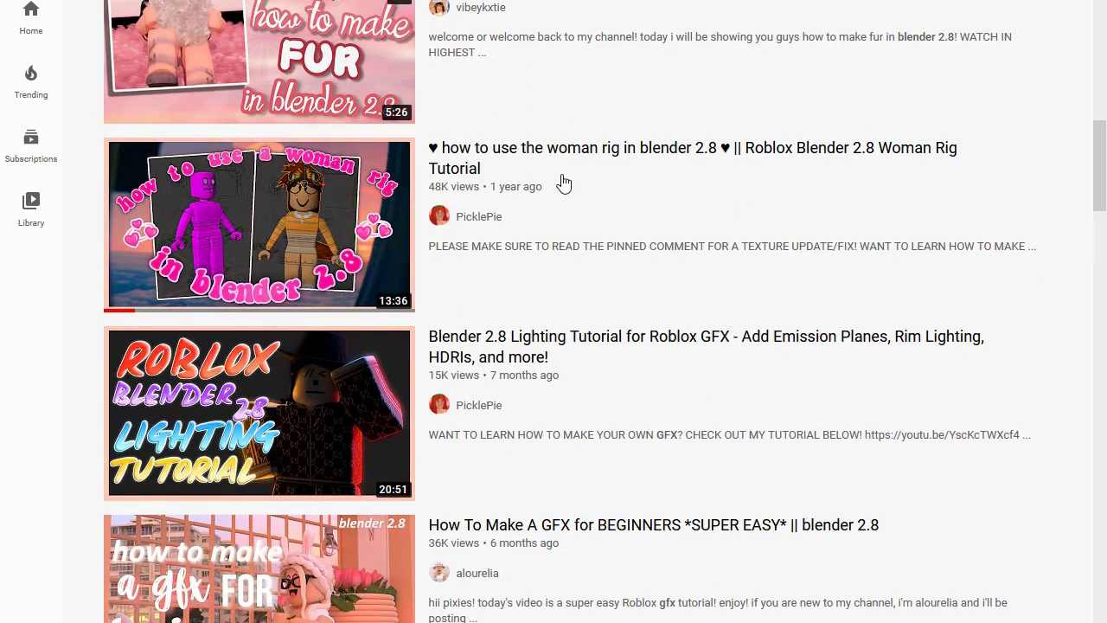
mouse_move(401, 161)
right_click(451, 165)
click(513, 180)
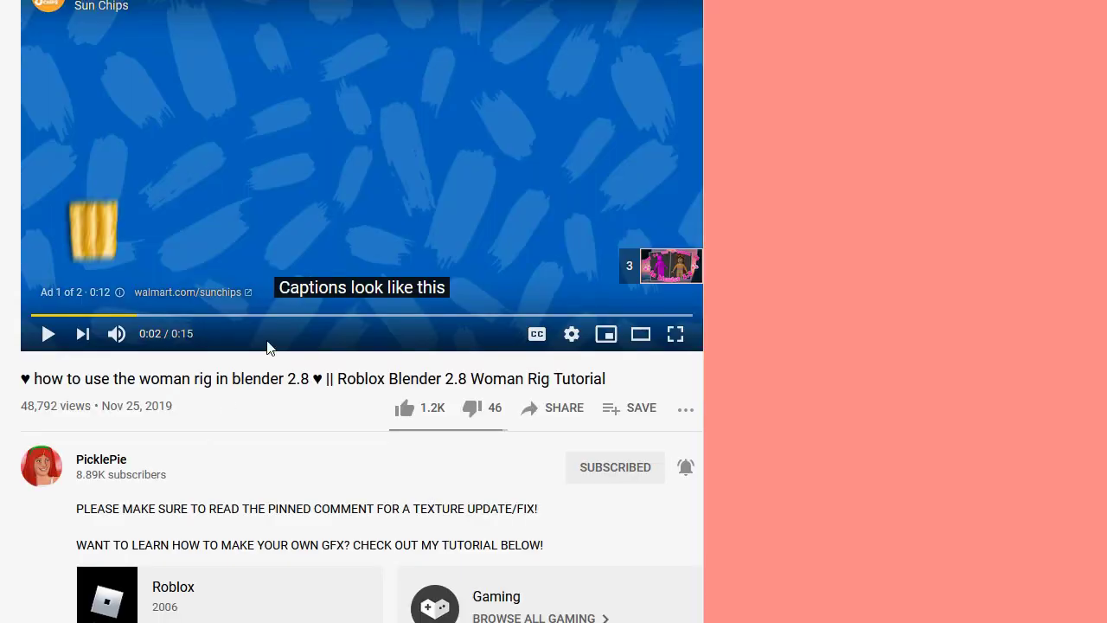
Expand the woman rig video's description and locate the Woman Rig link.
scroll(165, 467, down, 3)
click(117, 413)
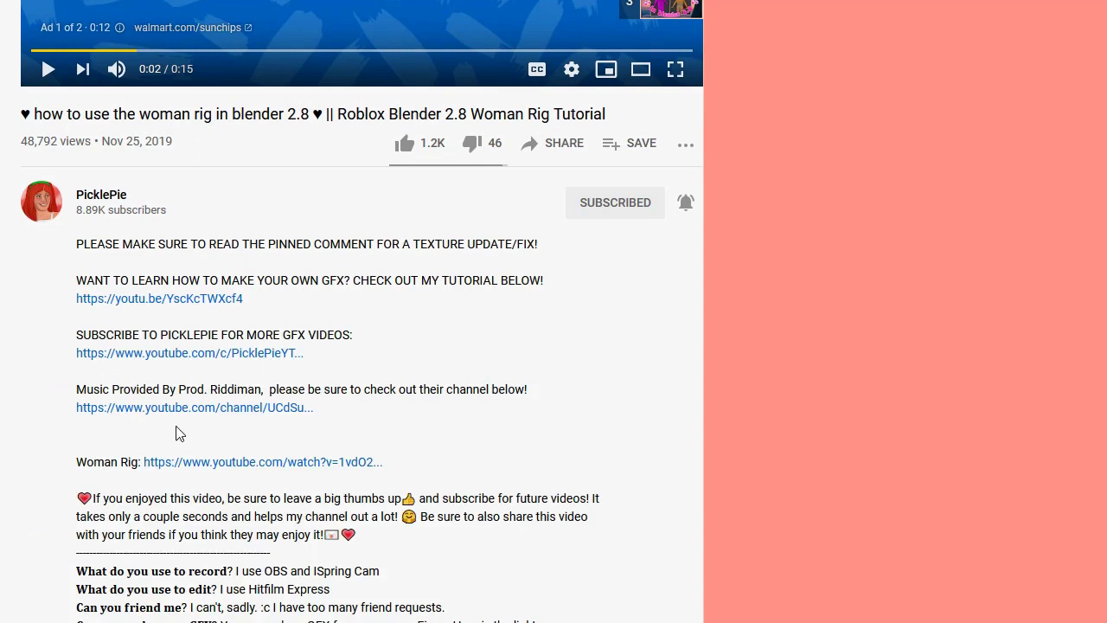
scroll(237, 314, down, 1)
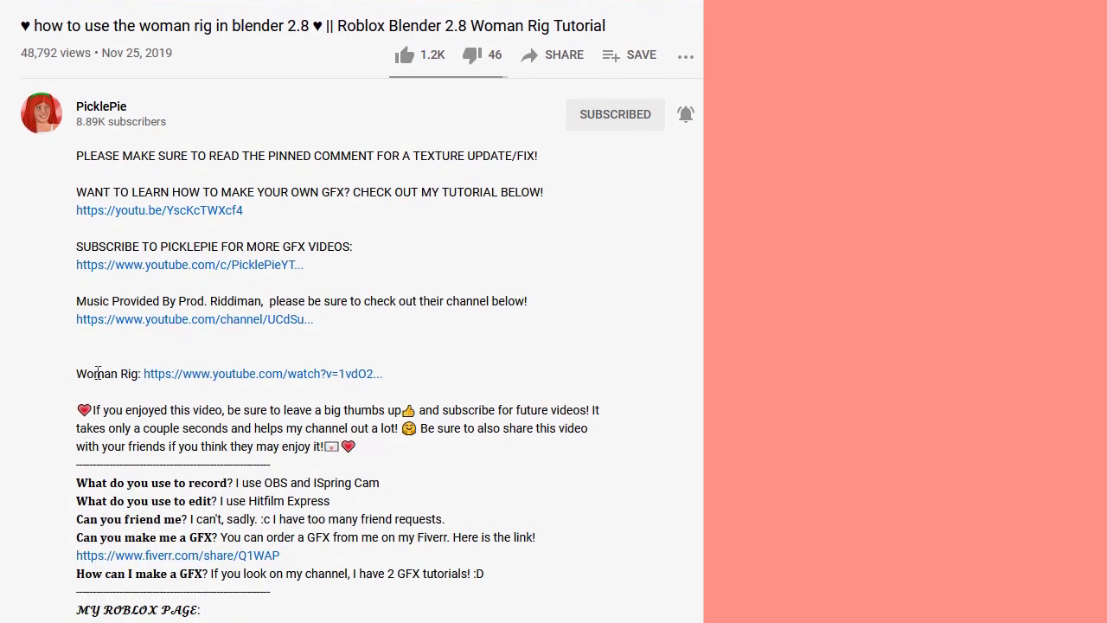
drag(78, 376, 403, 388)
click(464, 378)
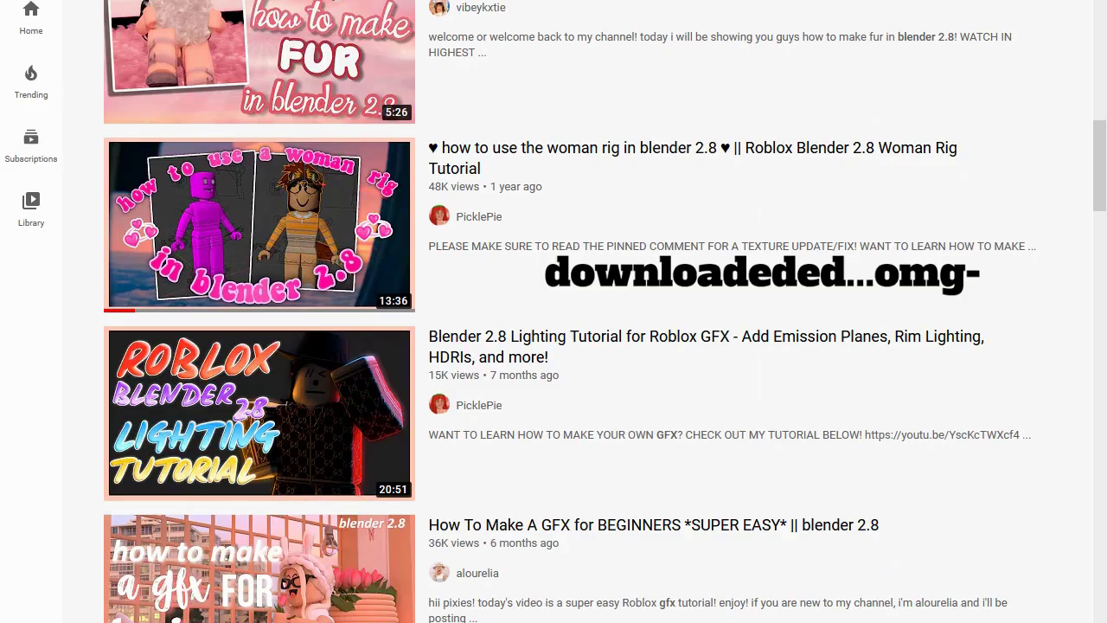
Open the downloaded RobloxRig_Woman(9).zip archive and launch Default.blend from its Rig folder in Blender.
click(640, 52)
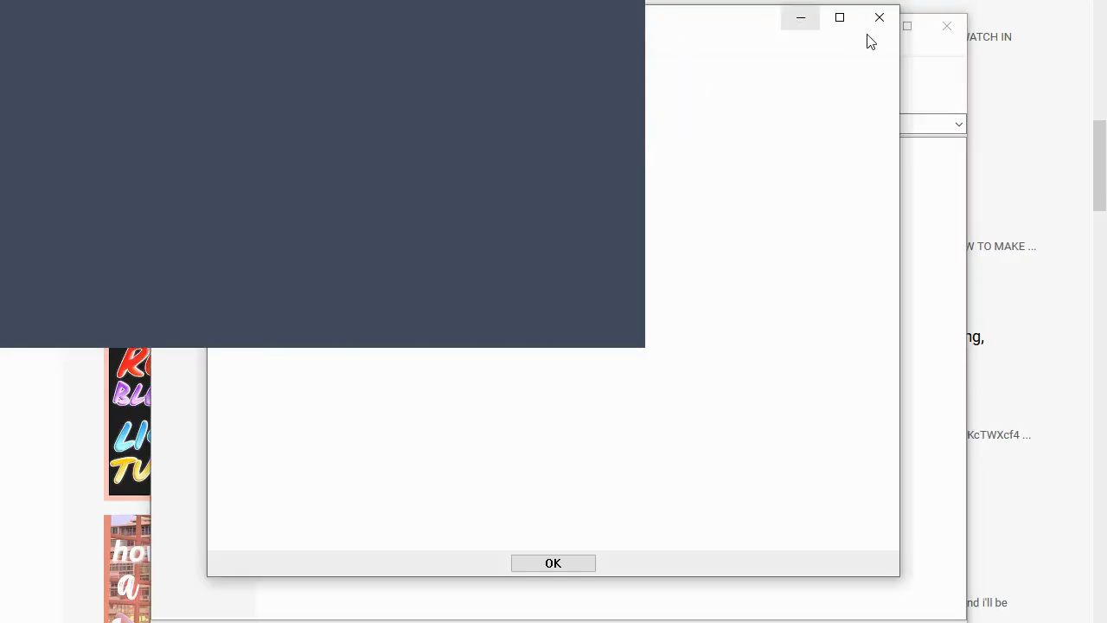
click(885, 24)
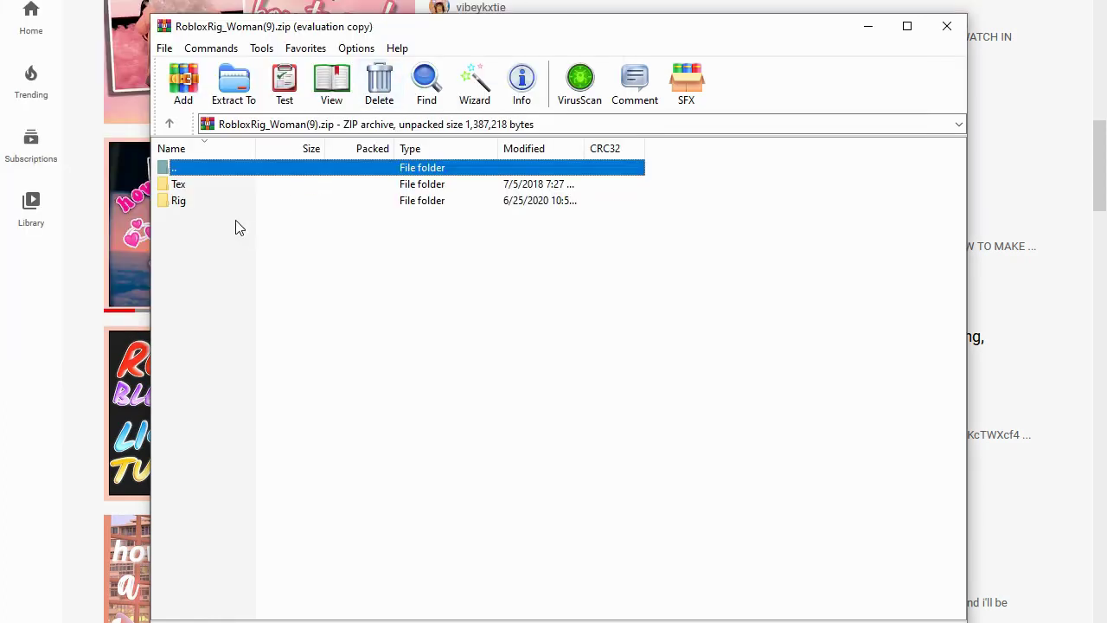
double_click(198, 200)
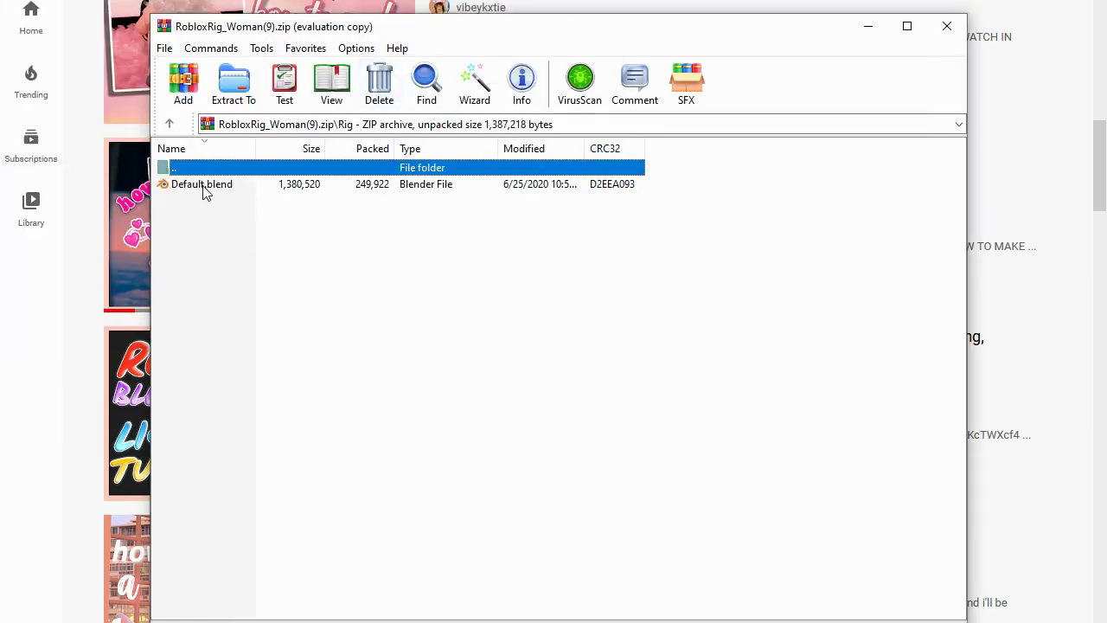
double_click(209, 192)
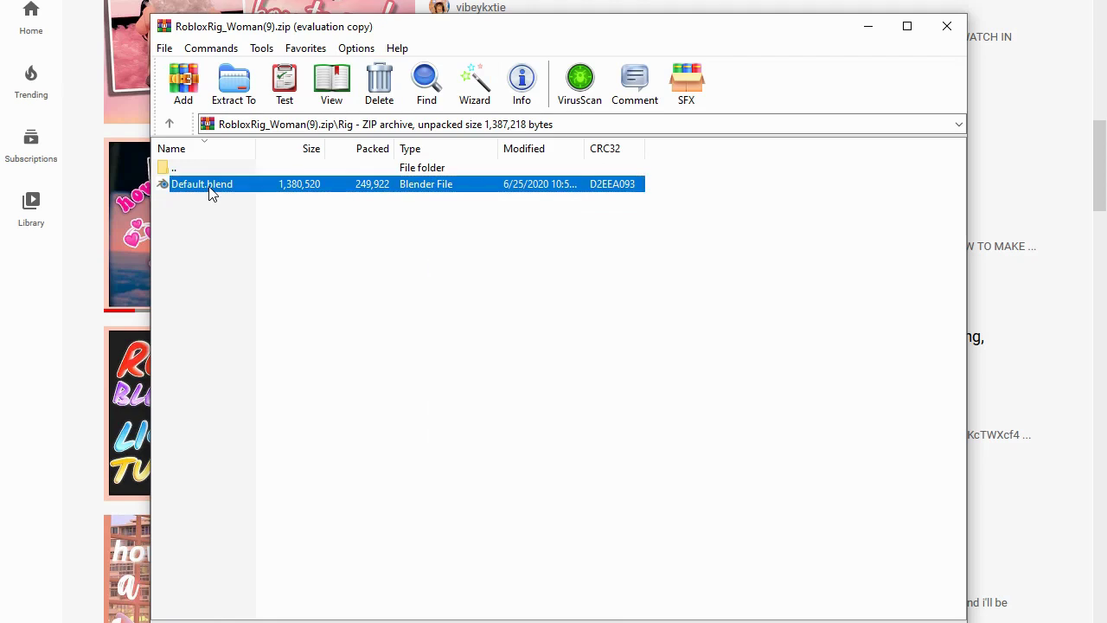
double_click(212, 185)
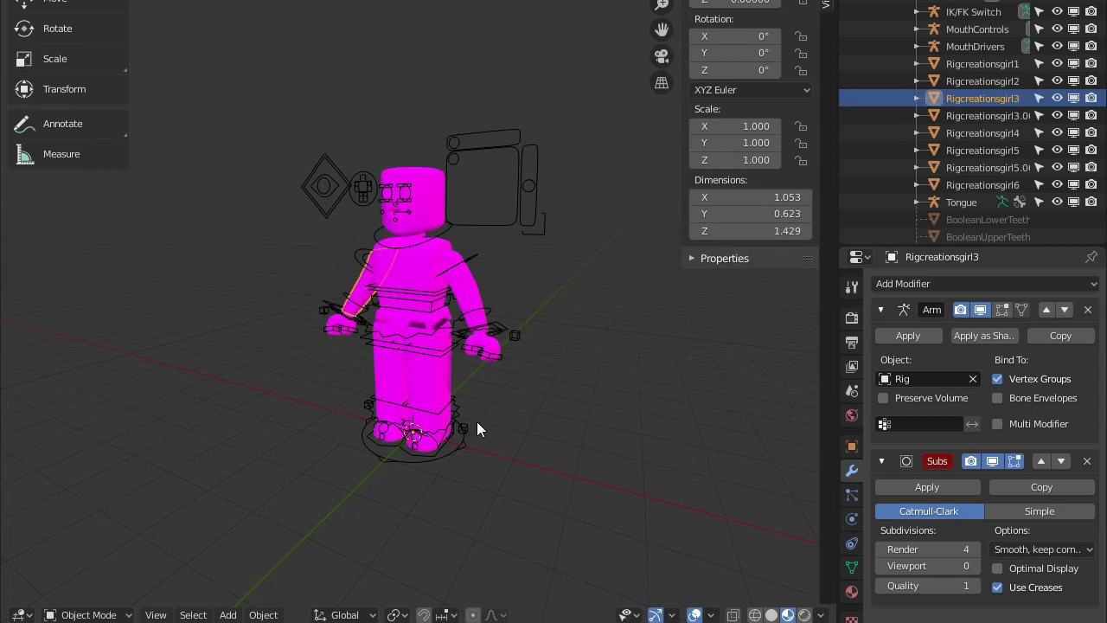
Box-select the woman rig's head with its face controls, one eye and the upper teeth, and delete them.
scroll(560, 433, up, 5)
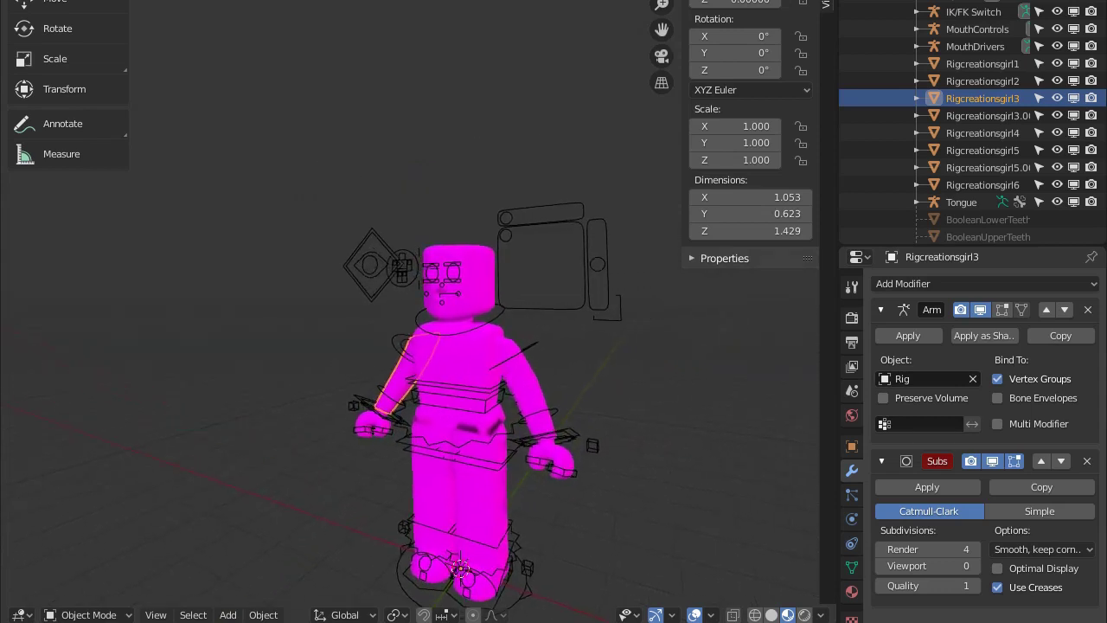
scroll(415, 346, up, 5)
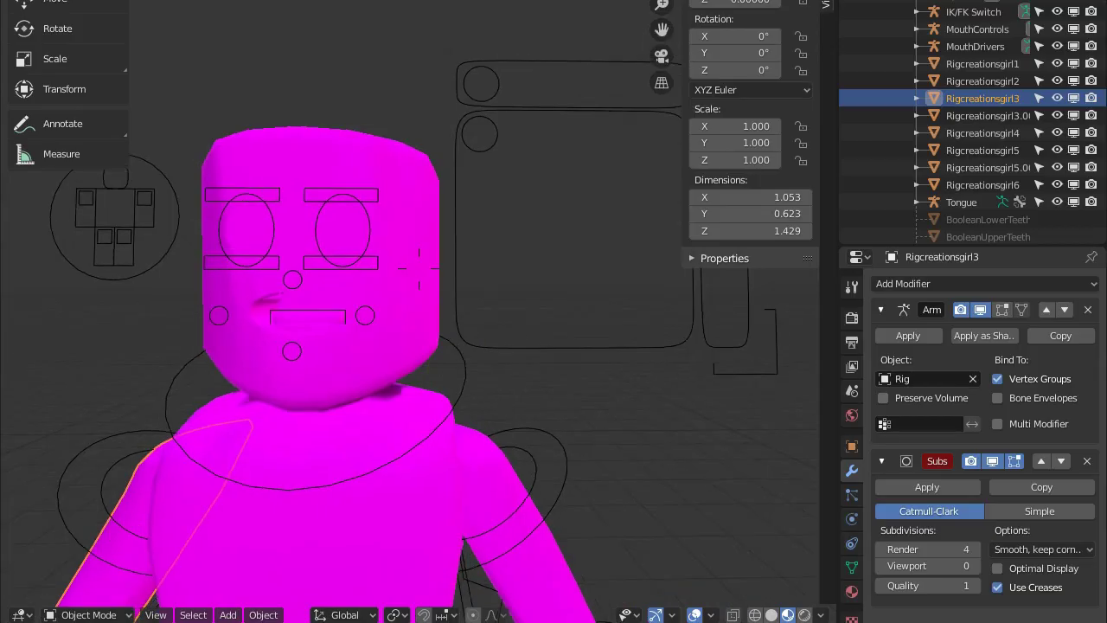
key(s)
click(418, 268)
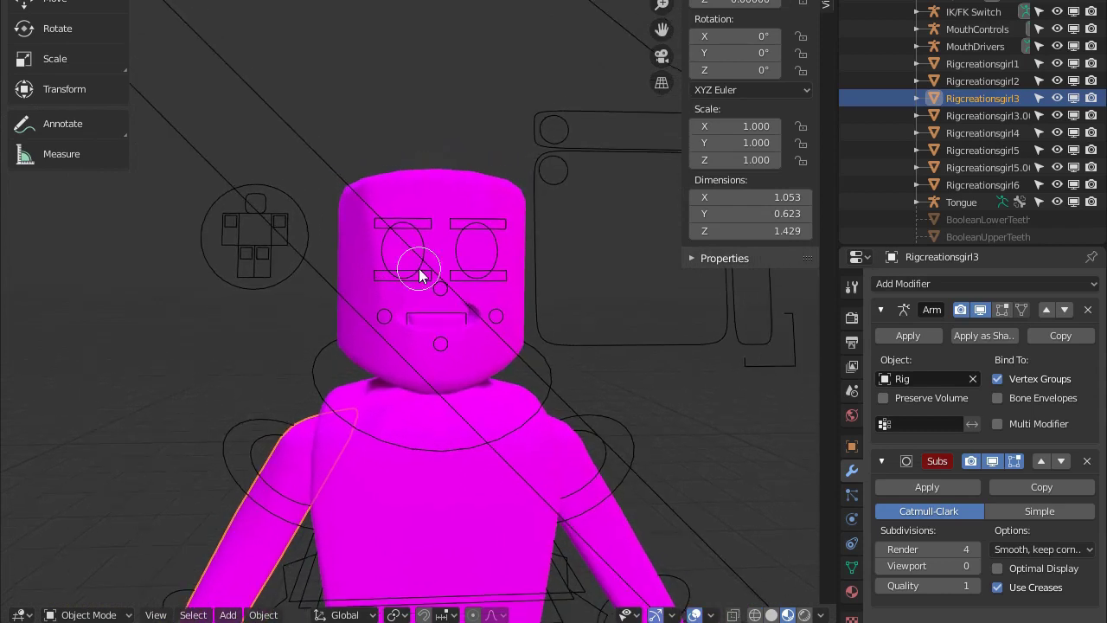
click(419, 268)
scroll(418, 268, up, 3)
key(b)
drag(341, 84, 531, 356)
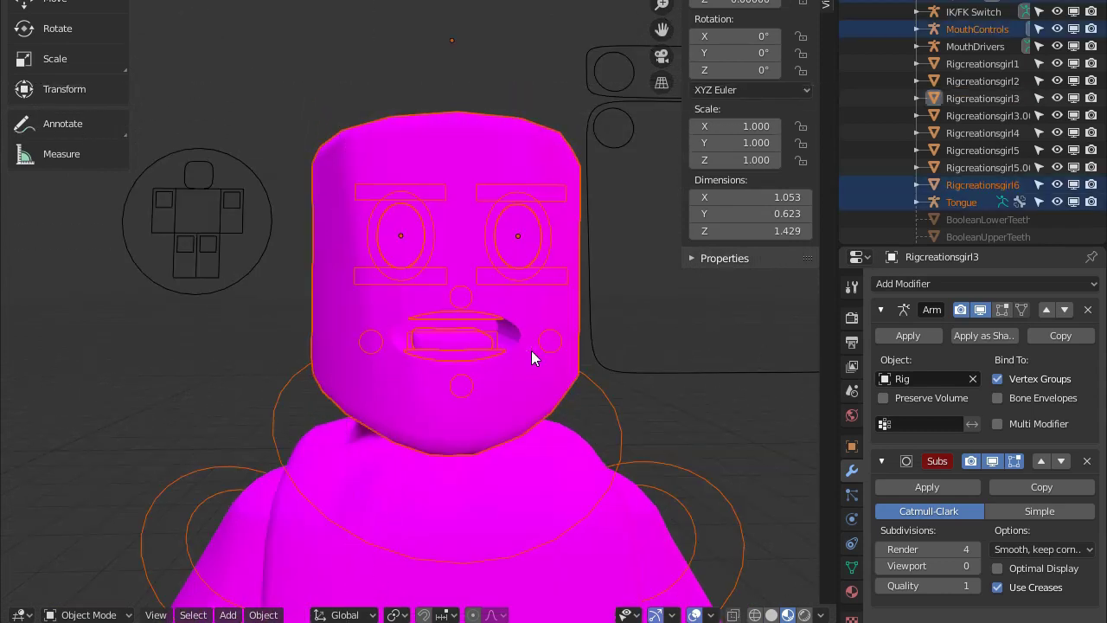
click(398, 137)
drag(393, 135, 491, 328)
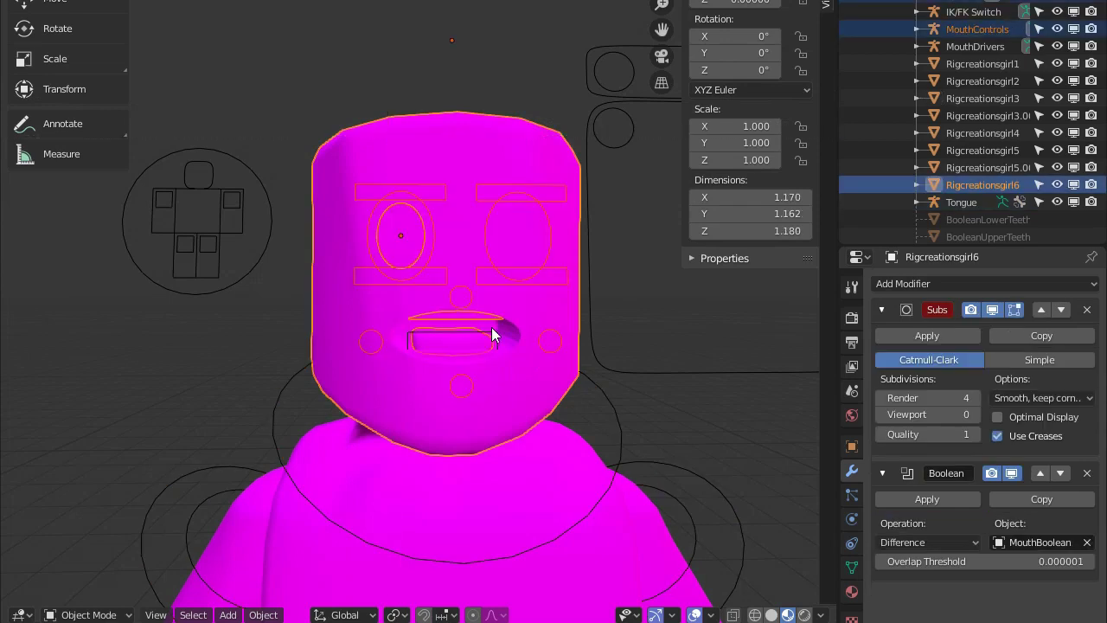
key(x)
key(x)
click(423, 228)
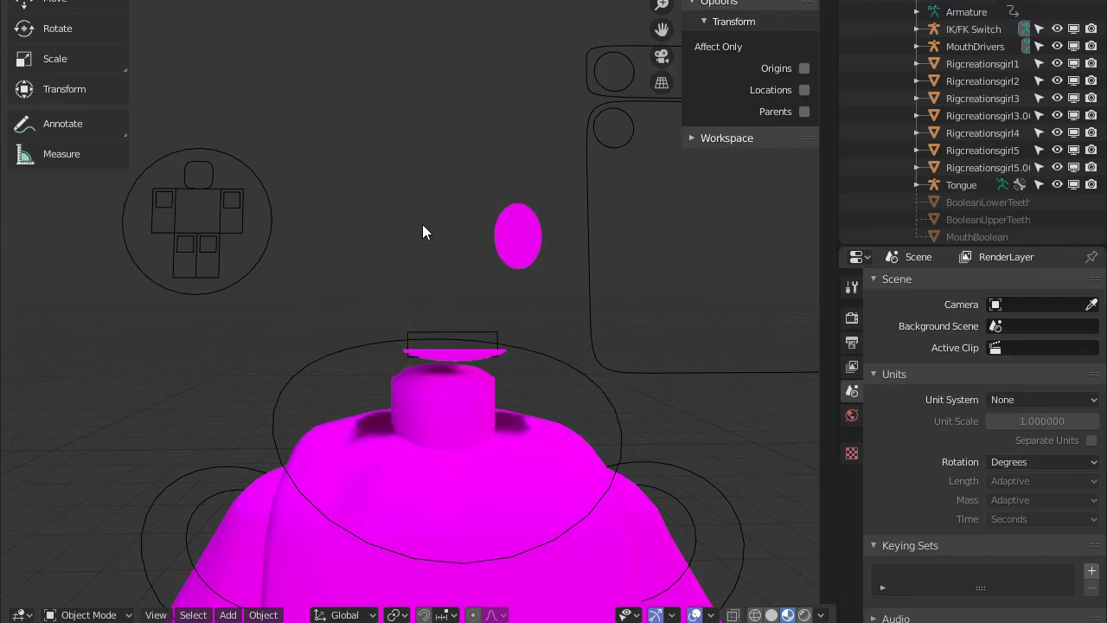
Delete the remaining eye, lower teeth and tongue left above the rig's neck.
click(502, 234)
key(x)
click(506, 235)
click(442, 361)
key(x)
click(435, 354)
click(422, 333)
key(Delete)
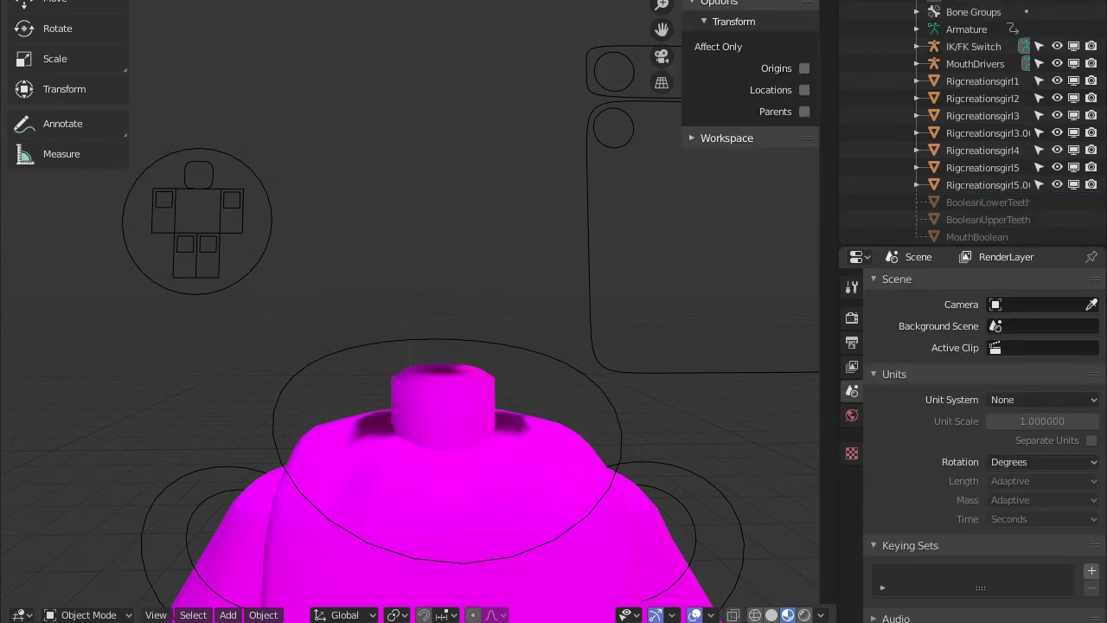
key(shift+grave)
key(s)
click(418, 268)
Switch to Roblox Studio, deselect the character model and set the Toolbox category to Models.
click(797, 619)
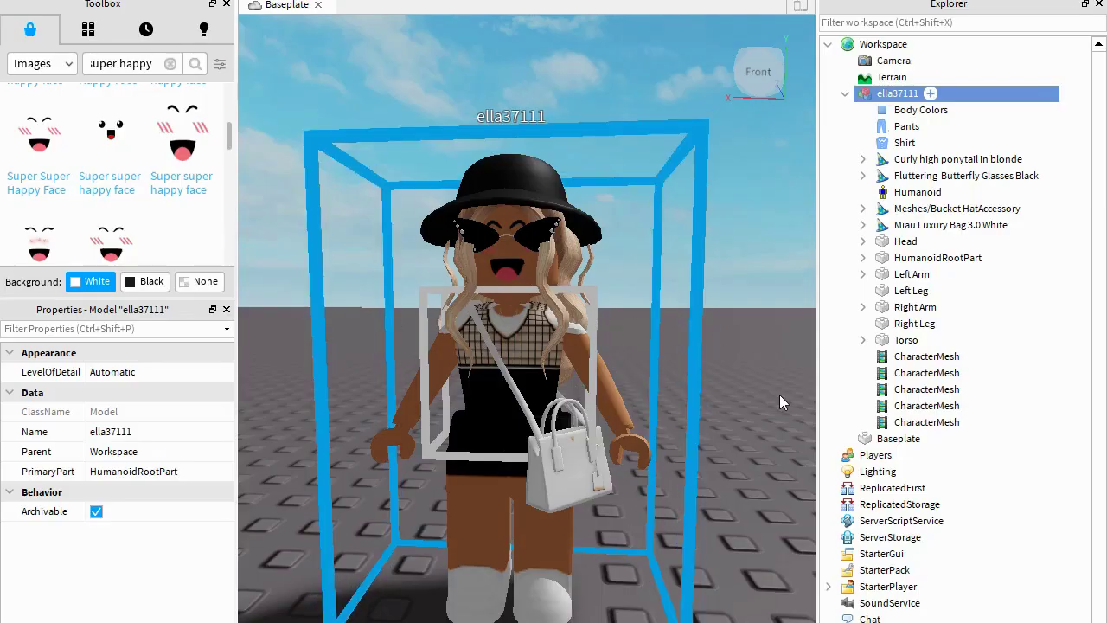
click(667, 339)
right_drag(667, 338, 652, 344)
scroll(652, 343, down, 3)
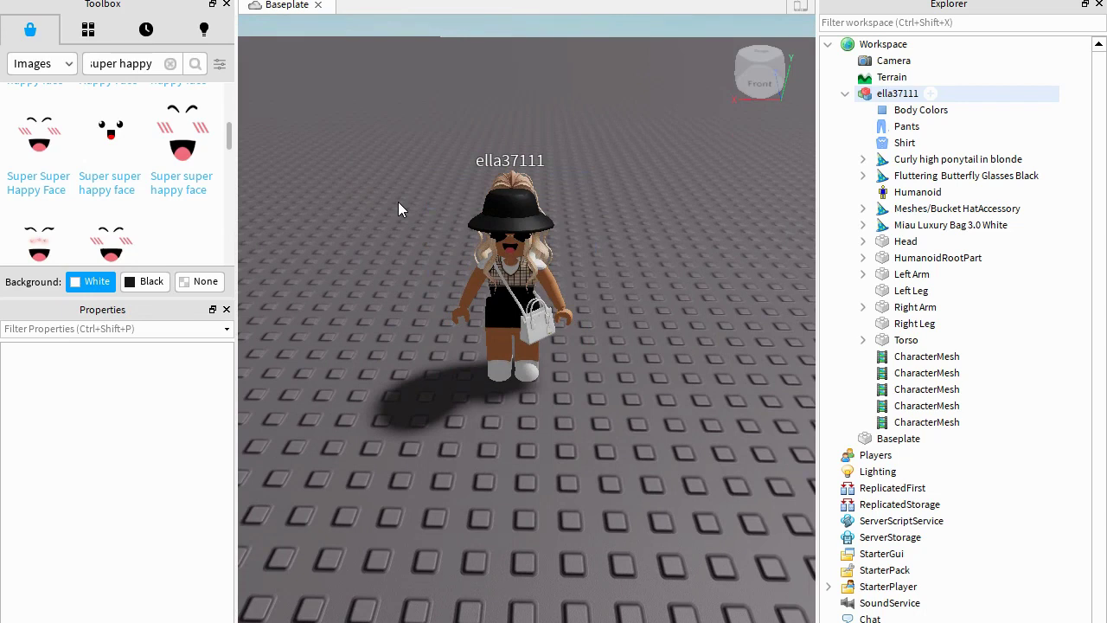
scroll(111, 164, up, 2)
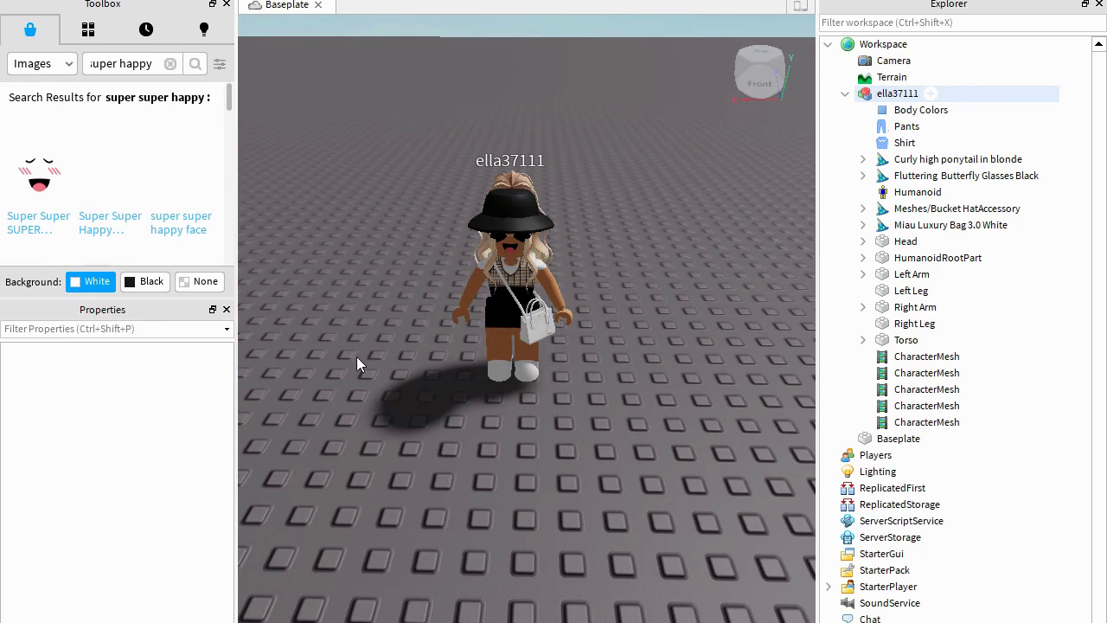
click(42, 60)
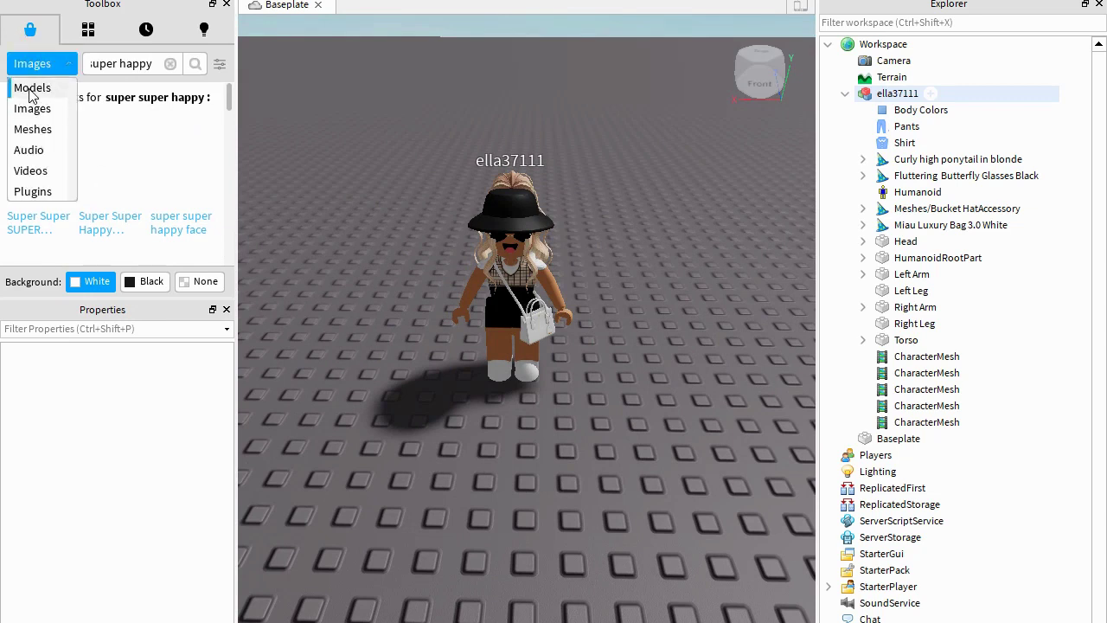
click(31, 89)
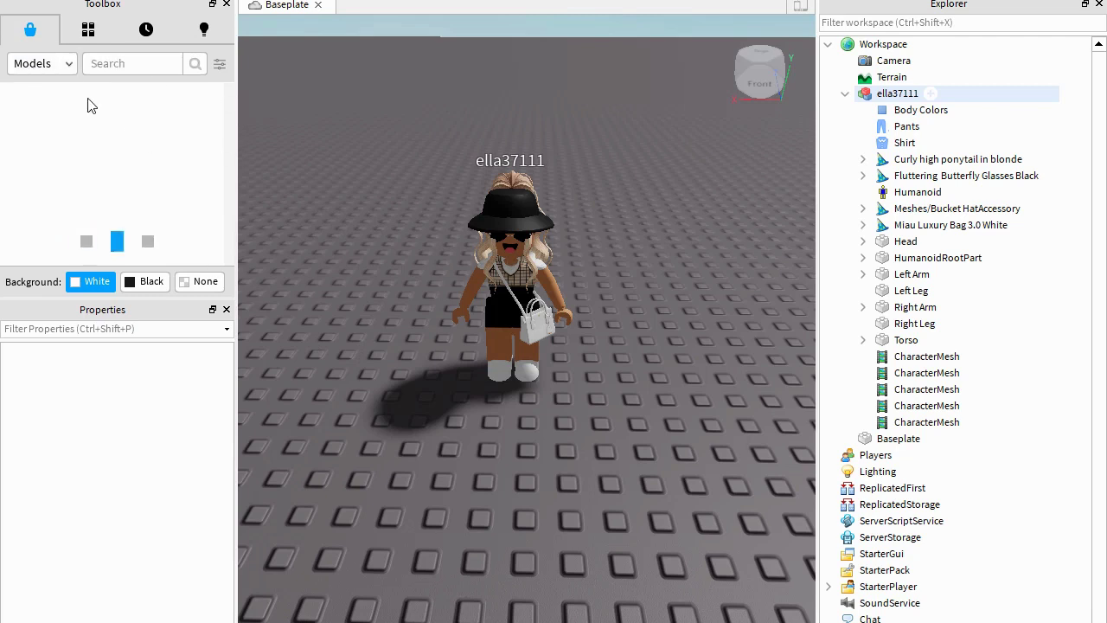